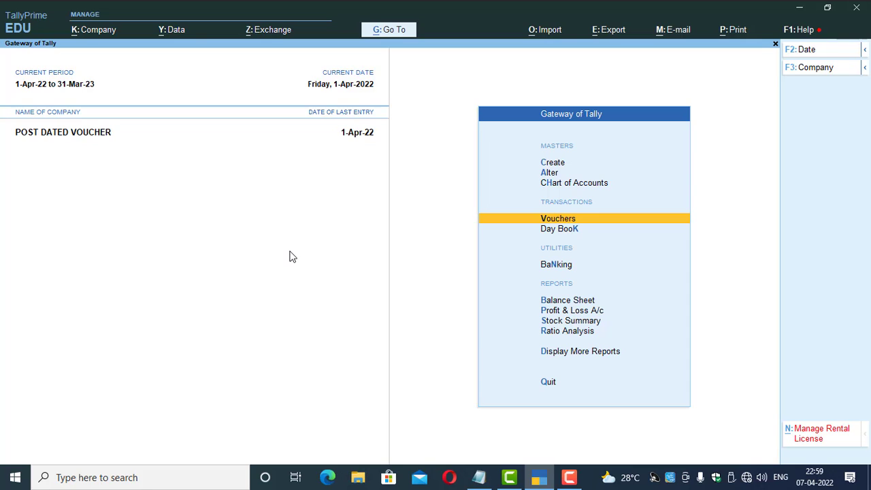
Step: Review the existing Contra and Receipt vouchers in the Day Book, including the Contra entry's details
key(Down)
key(Up)
key(Down)
key(Return)
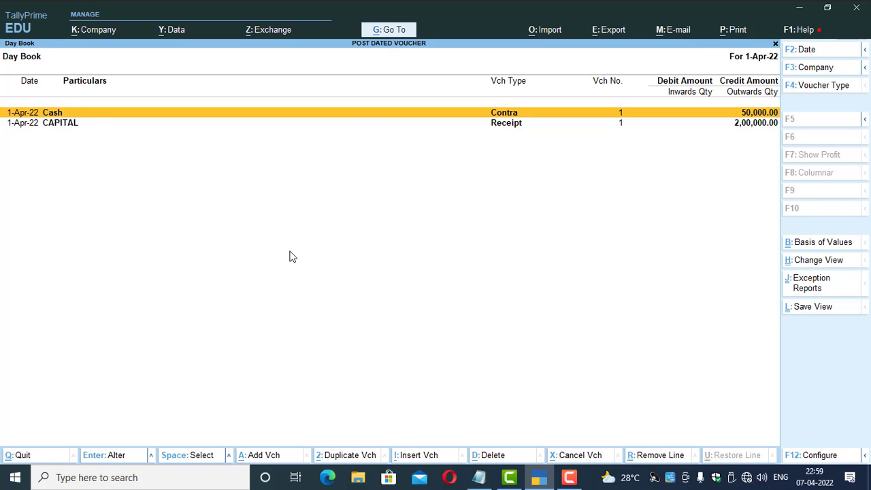
key(Down)
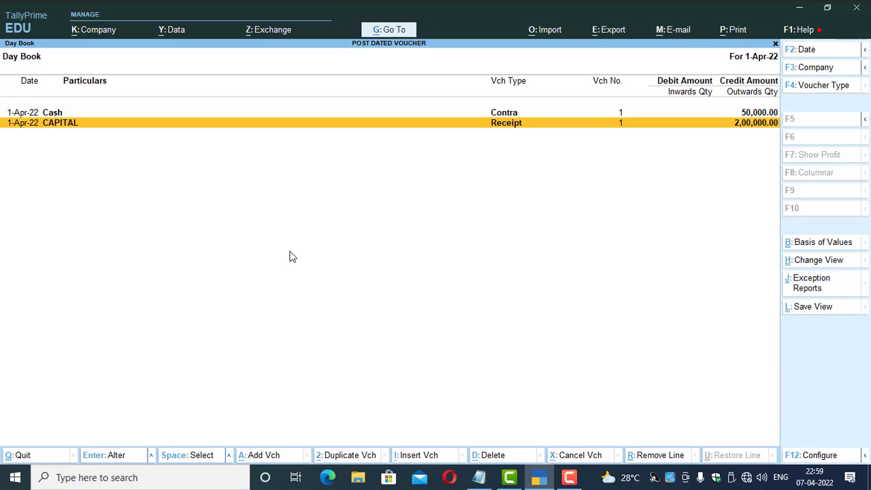
key(Up)
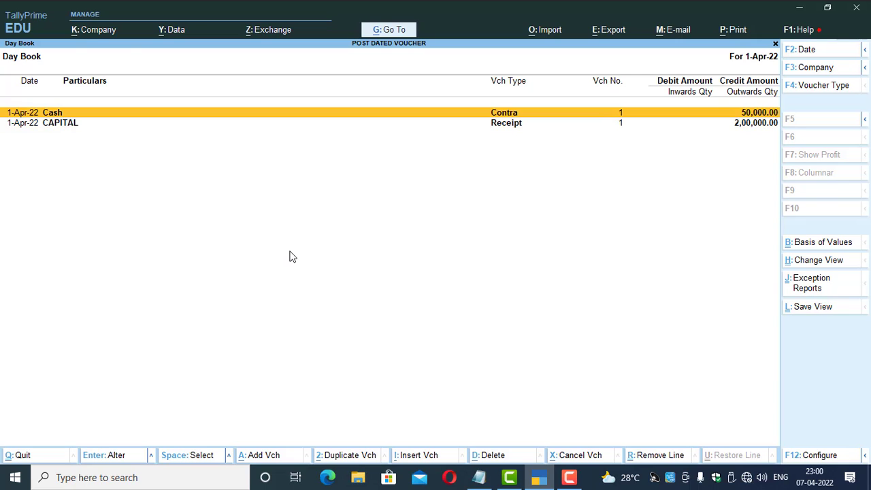
key(Return)
key(BackSpace)
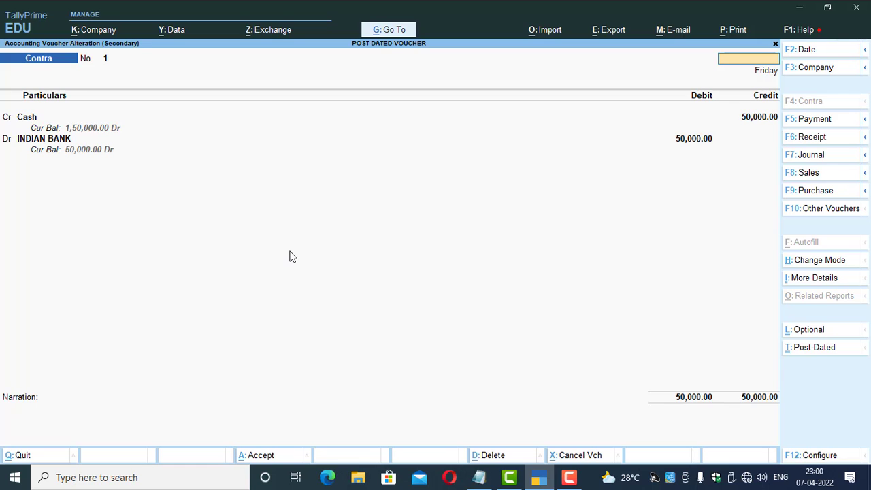
key(Escape)
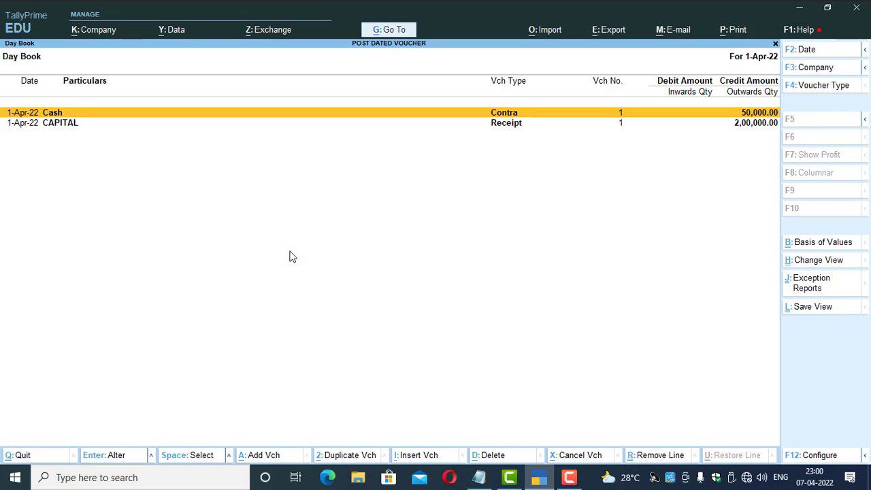
key(Escape)
key(Escape)
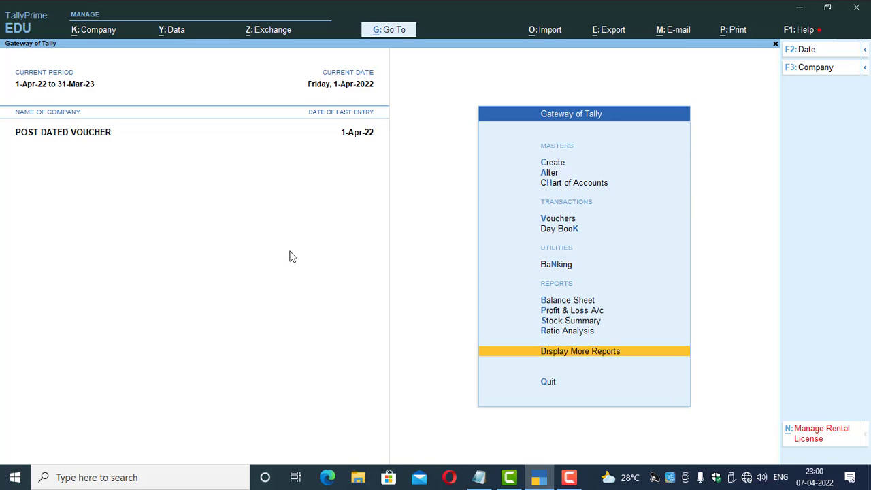
key(Escape)
key(n)
key(Down)
key(Down)
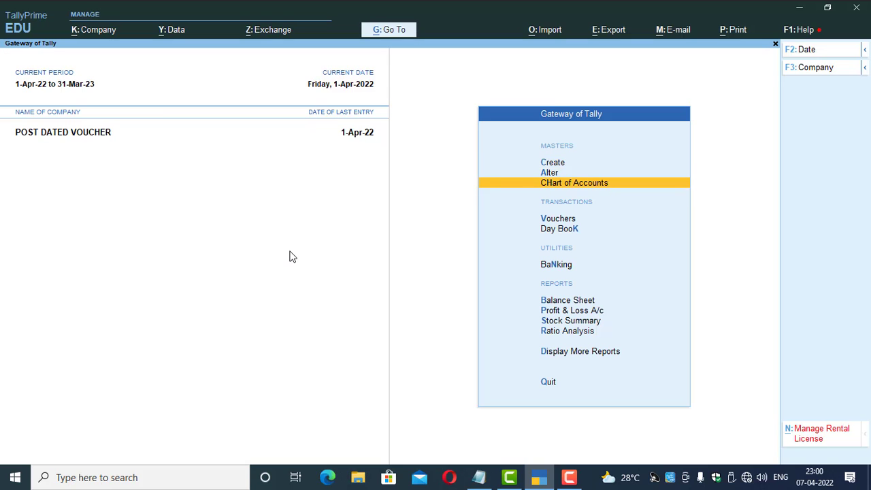
key(Down)
key(Return)
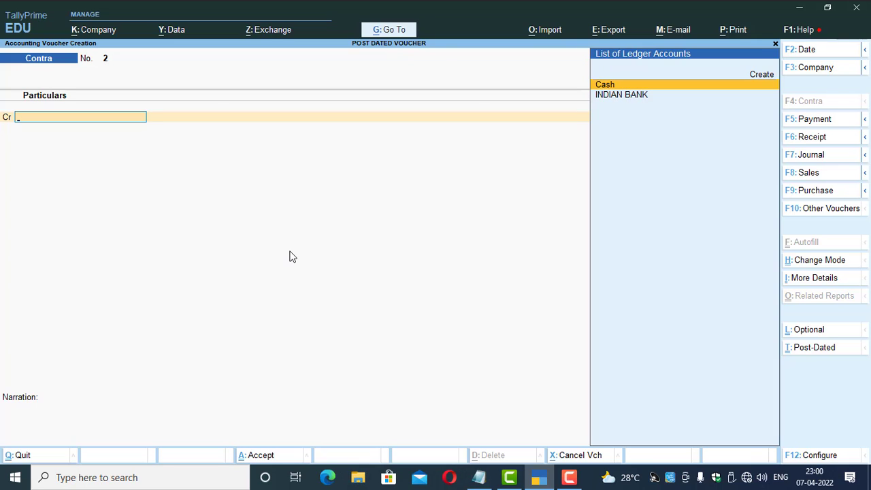
key(Down)
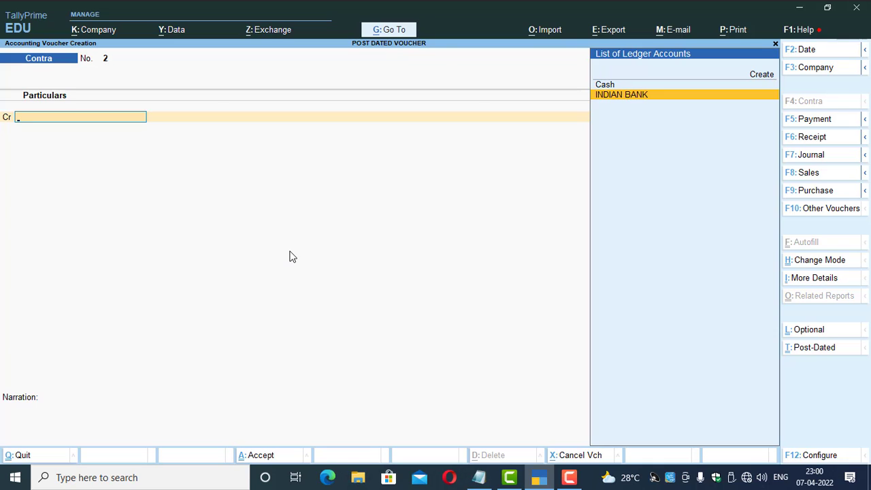
key(Up)
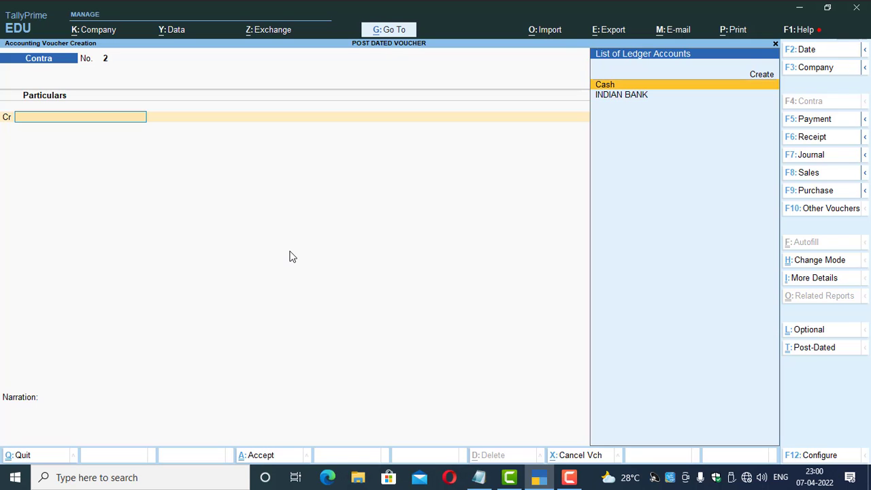
key(Escape)
key(Return)
key(Down)
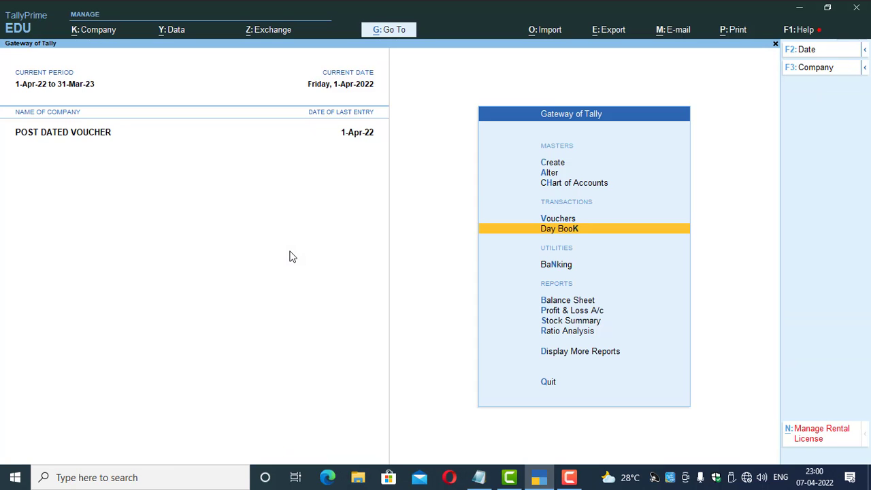
Step: Start a new payment voucher and mark it as post-dated
key(Up)
key(Return)
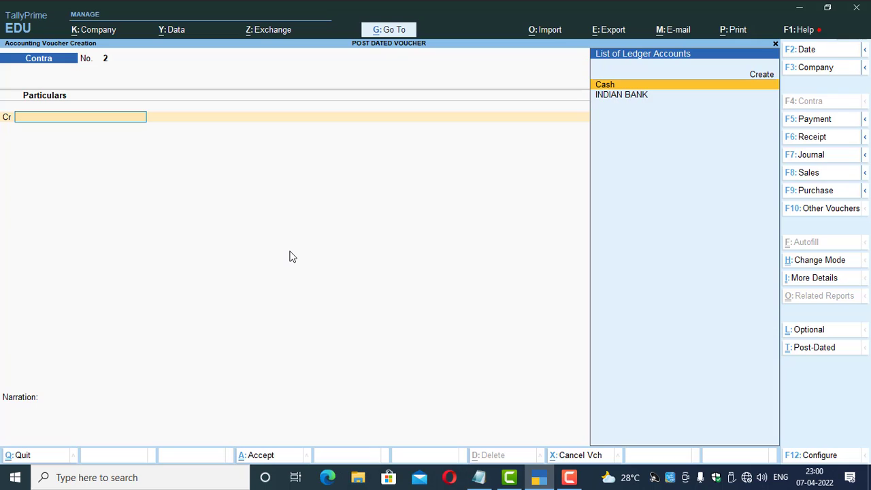
click(810, 120)
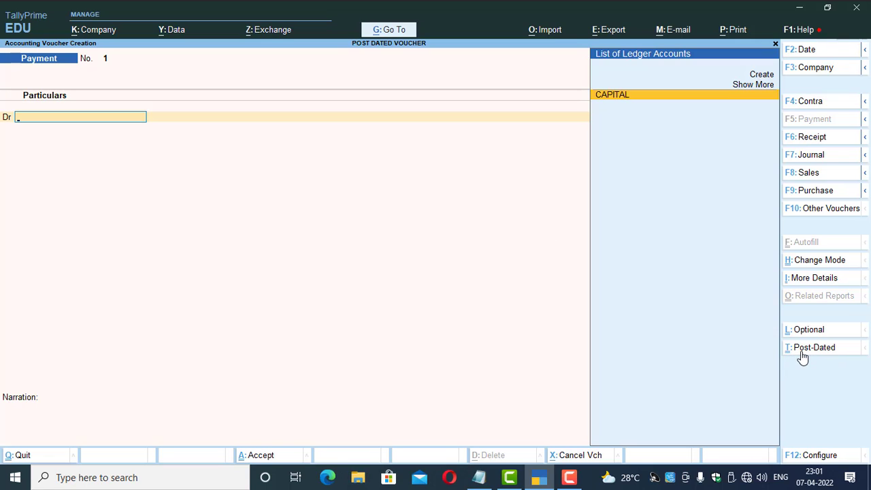
key(ctrl)
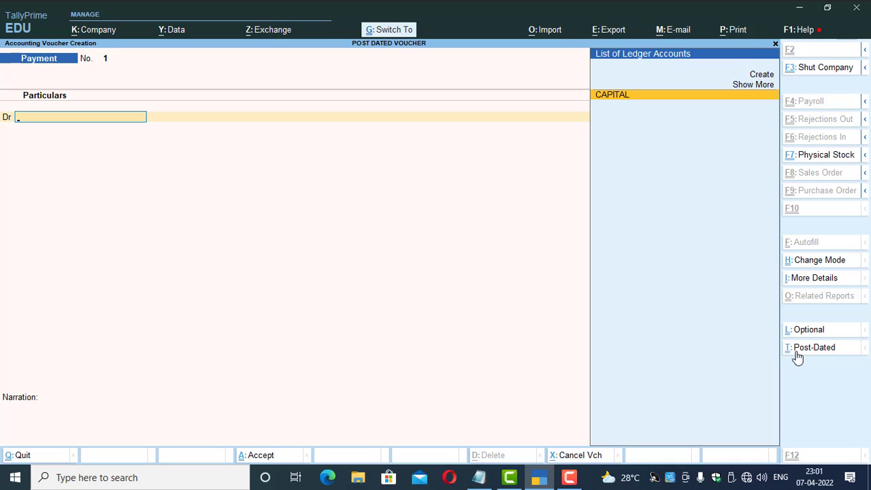
click(797, 354)
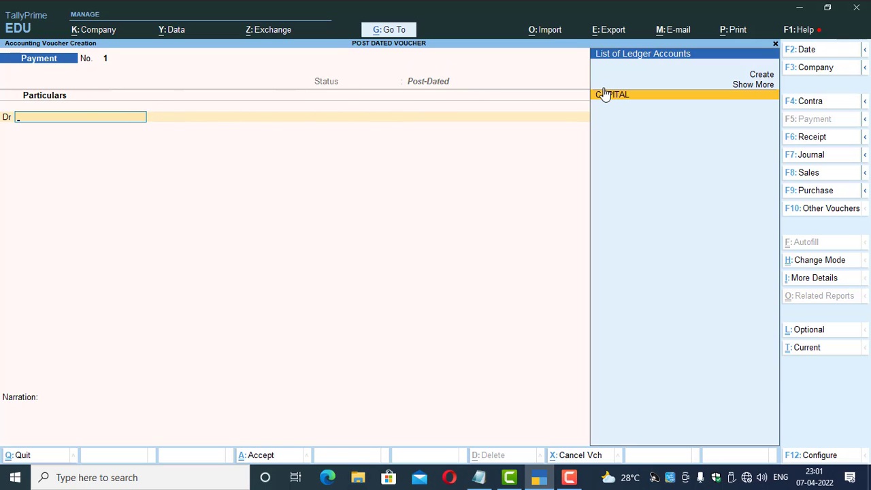
Step: Set the payment voucher's date to 10-4-2022
key(F2)
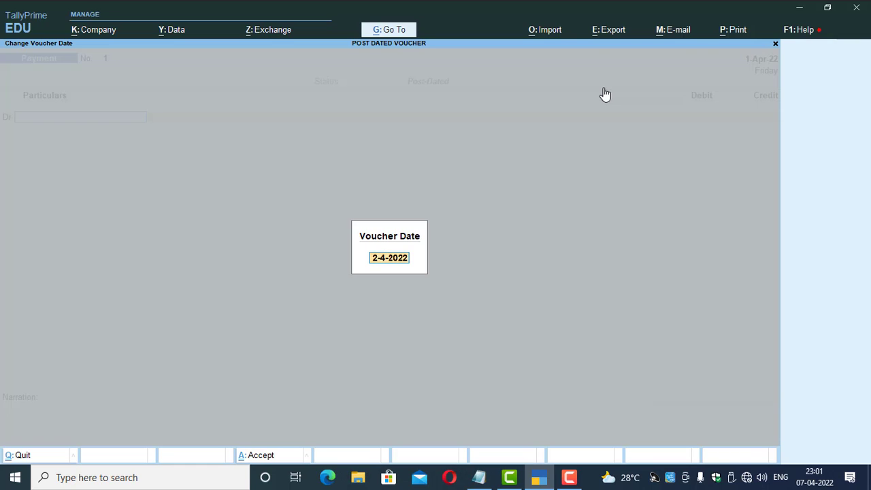
text(10-4-2022)
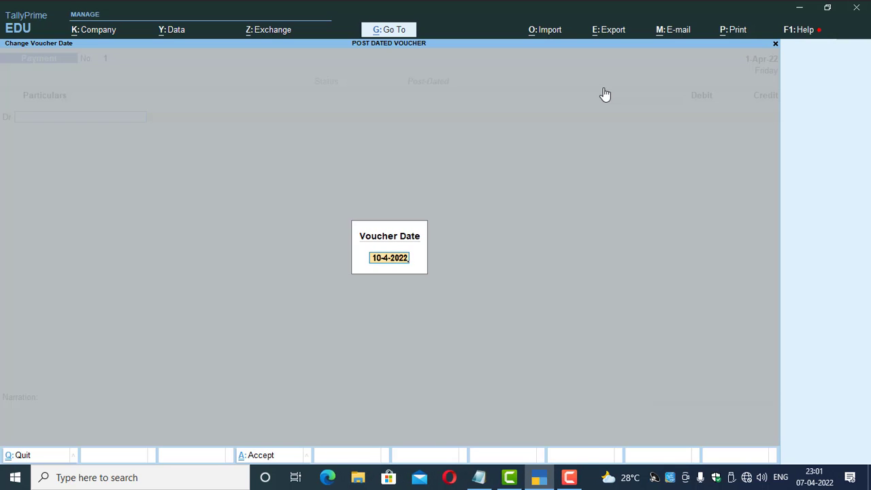
key(Return)
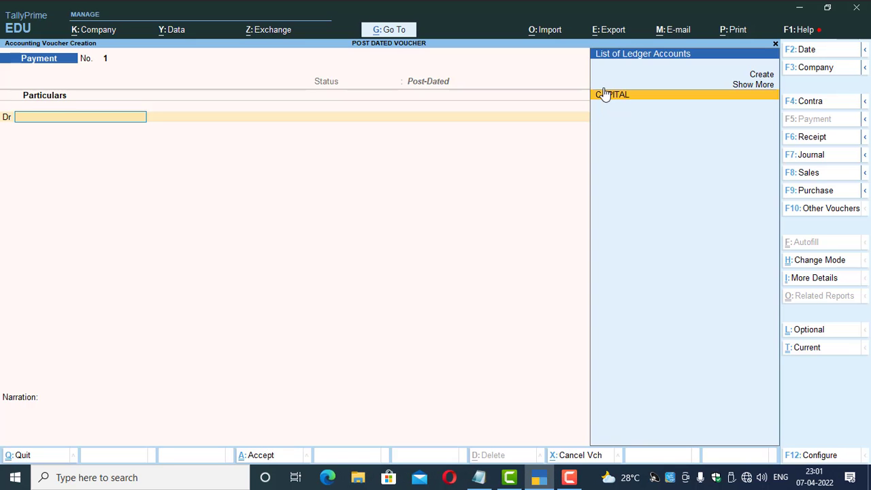
Step: Create the ledger "MR. X" under Loans & Advances (Asset) as the voucher's debit account
key(alt+c)
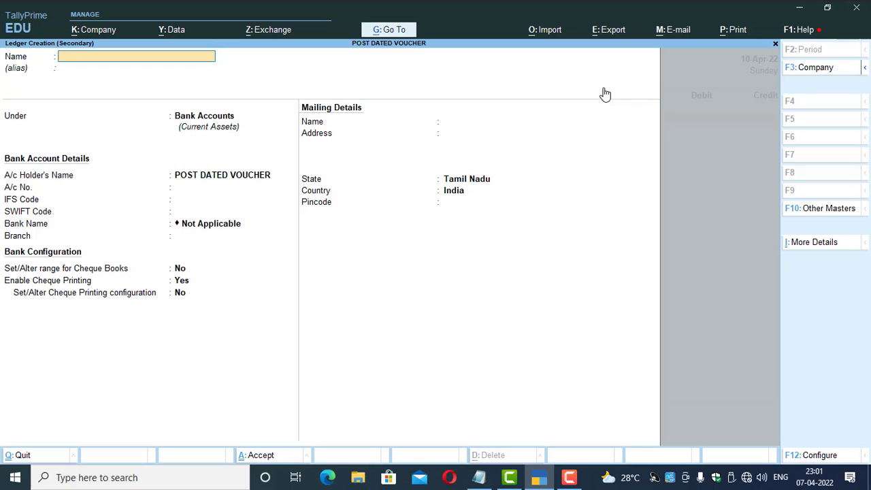
text(MR. X)
key(Return)
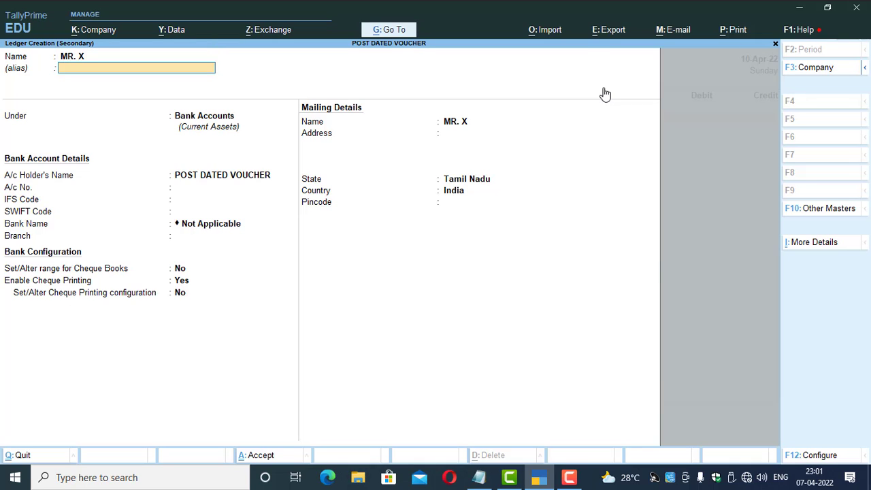
key(Return)
text(LOAN)
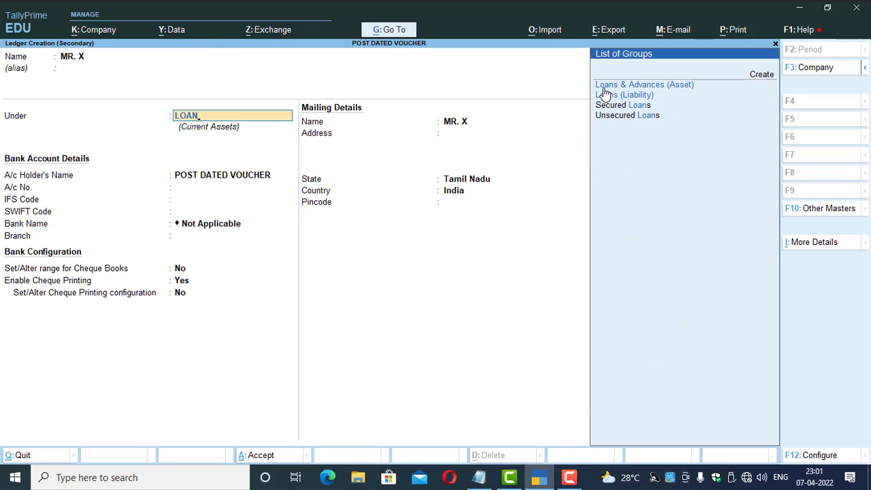
key(Return)
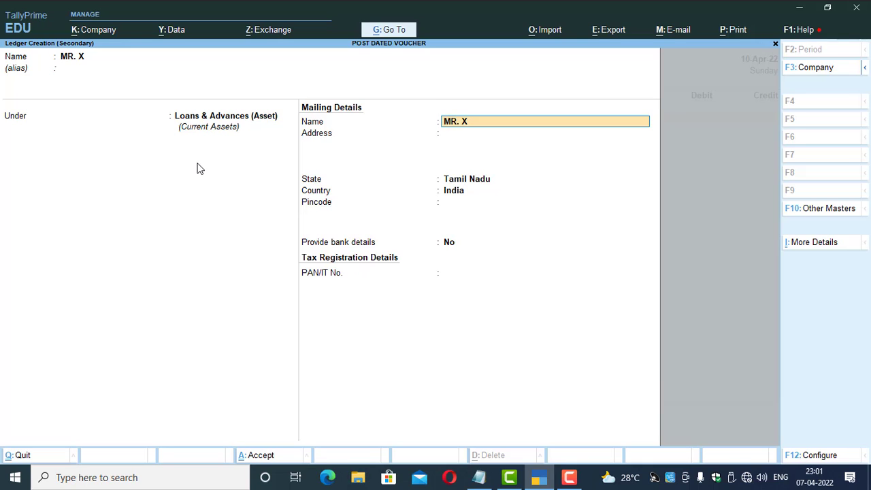
key(ctrl+a)
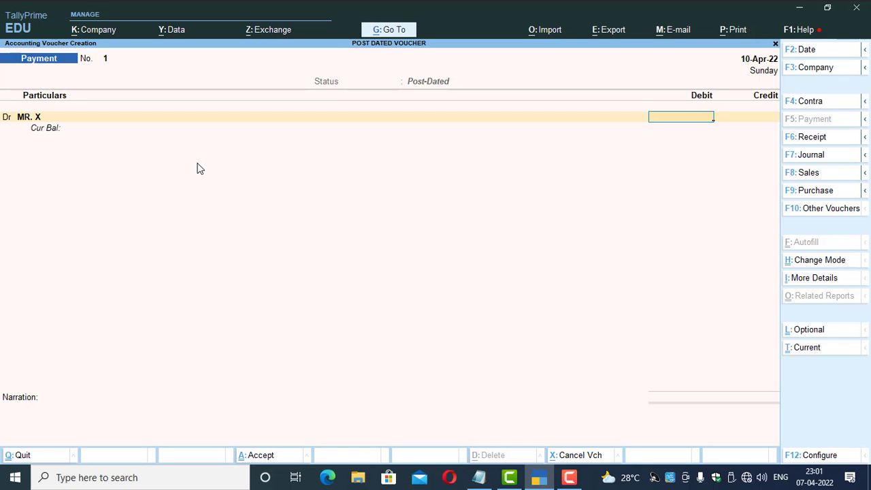
Step: Debit MR. X with 75000 and credit the same amount to INDIAN BANK
text(75000)
key(Return)
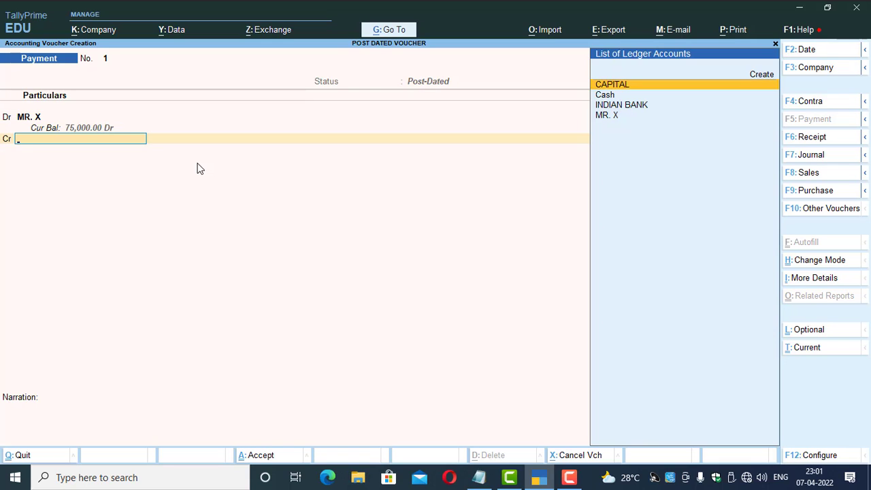
key(Down)
key(Down)
key(Return)
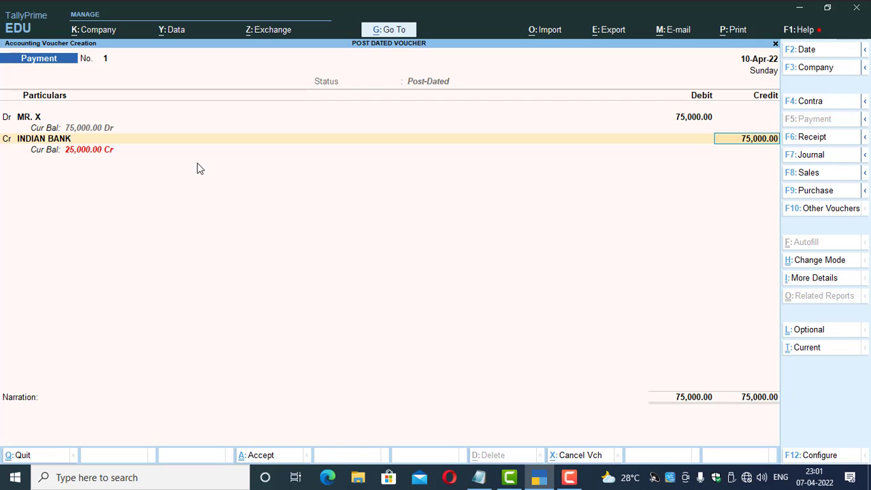
key(Return)
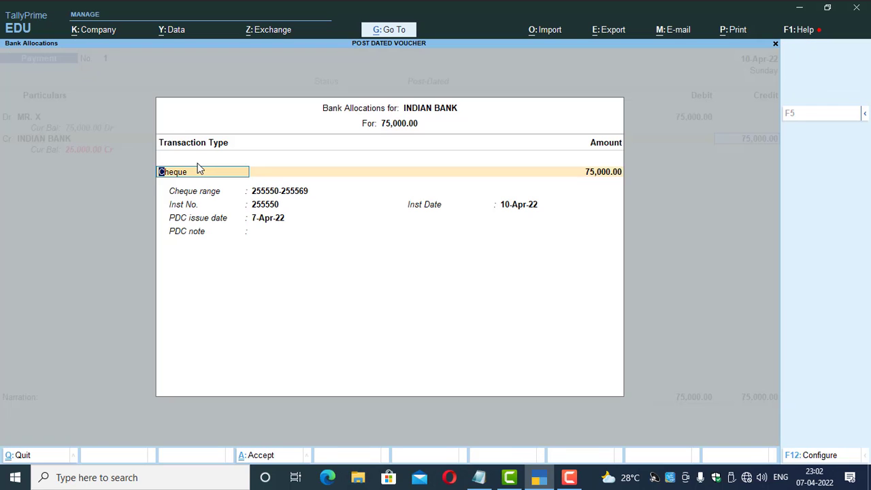
Step: Complete the cheque's bank allocation with a PDC issue date of 1-4-2022 and an empty PDC note
key(Return)
key(Return)
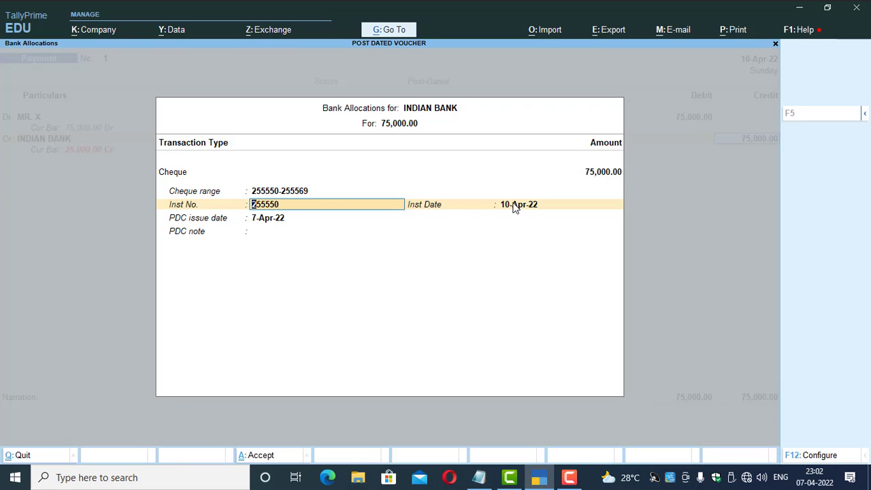
click(263, 219)
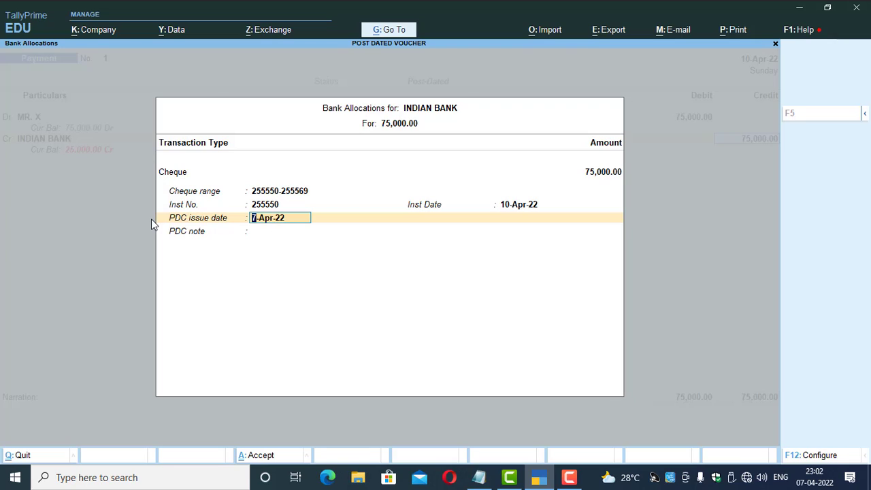
text(1-4-2022)
key(Return)
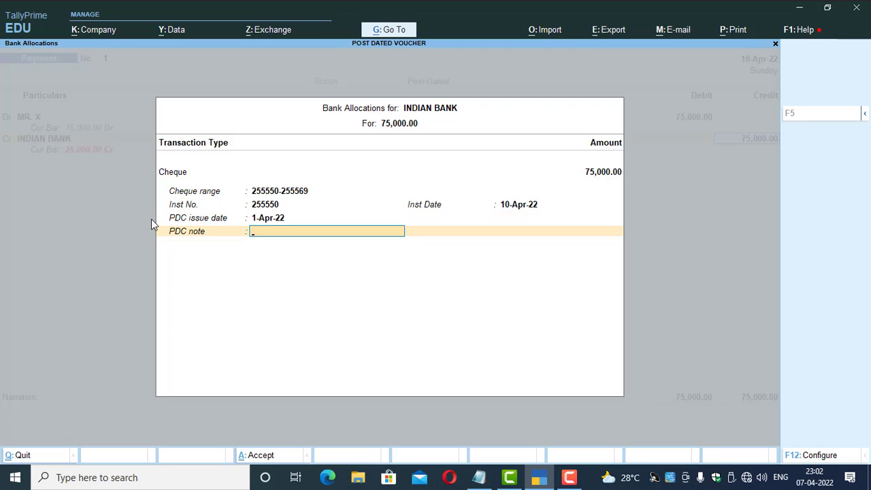
key(Return)
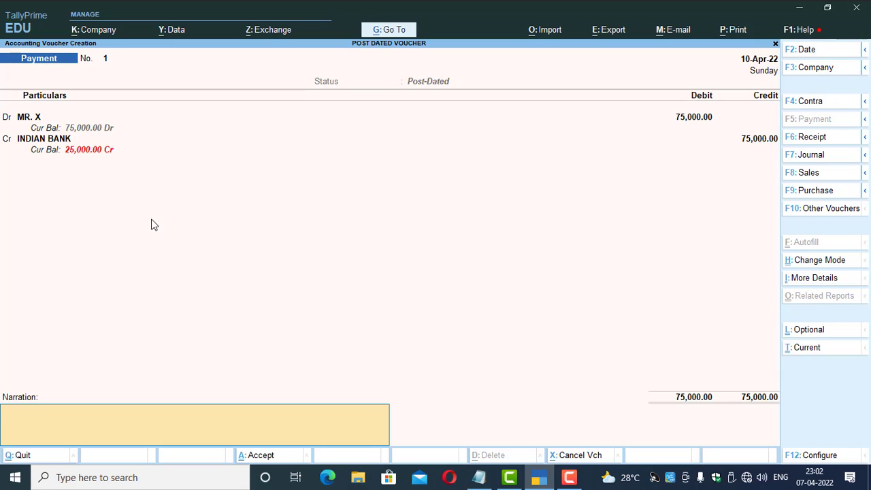
Step: Enter the narration "DETAIL" and save the post-dated payment voucher
text(DETAIL)
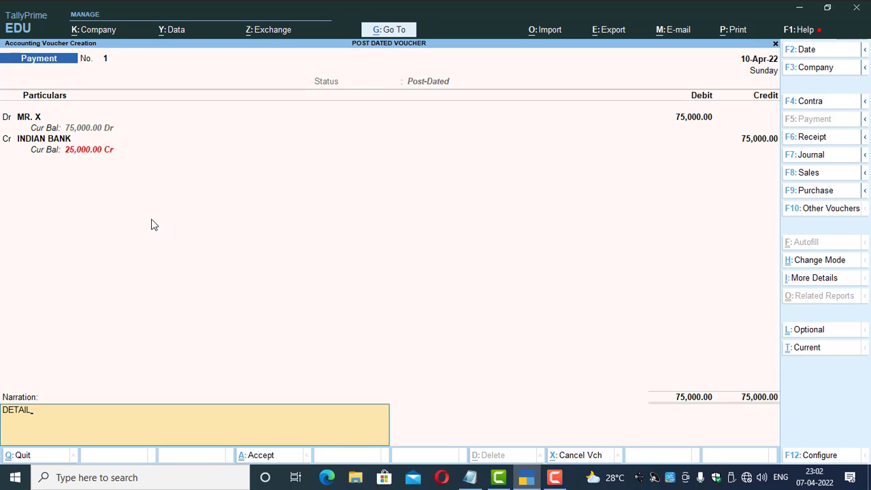
key(Return)
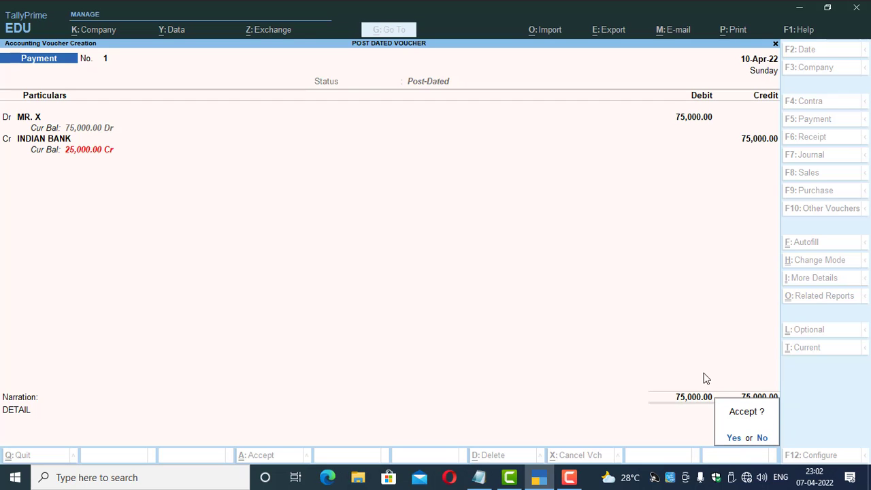
key(Return)
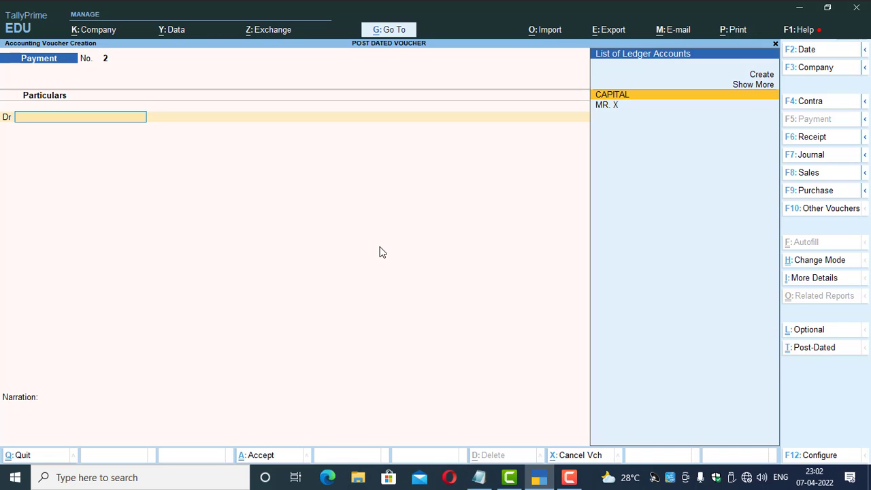
Step: Leave payment voucher entry and open the additional reports list from the Gateway of Tally
key(Escape)
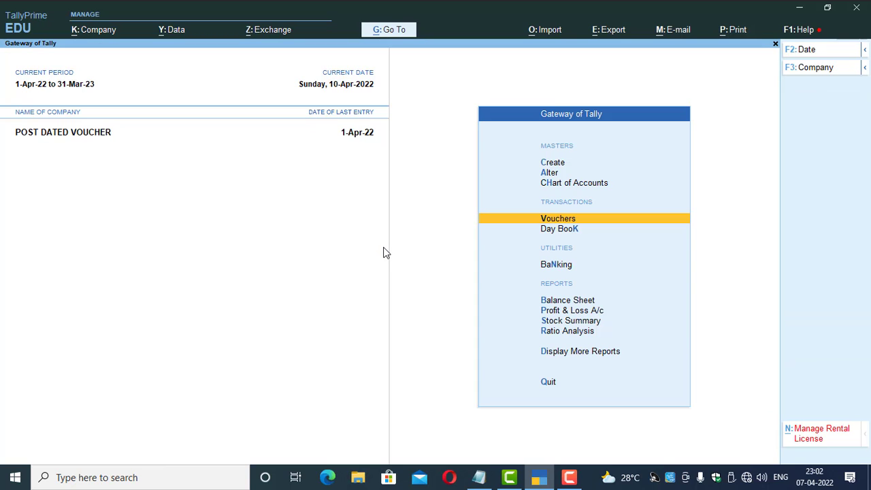
key(Down)
key(Down)
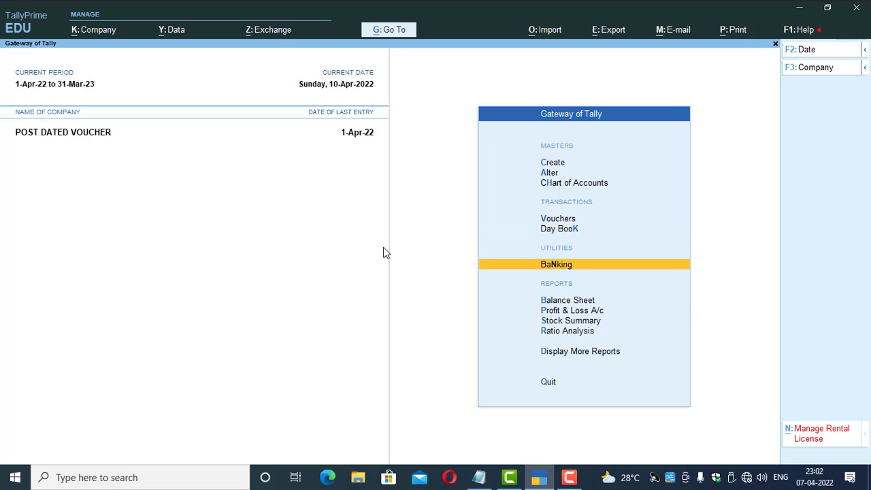
key(Down)
key(Down)
key(Down)
key(Down)
key(Down)
key(Return)
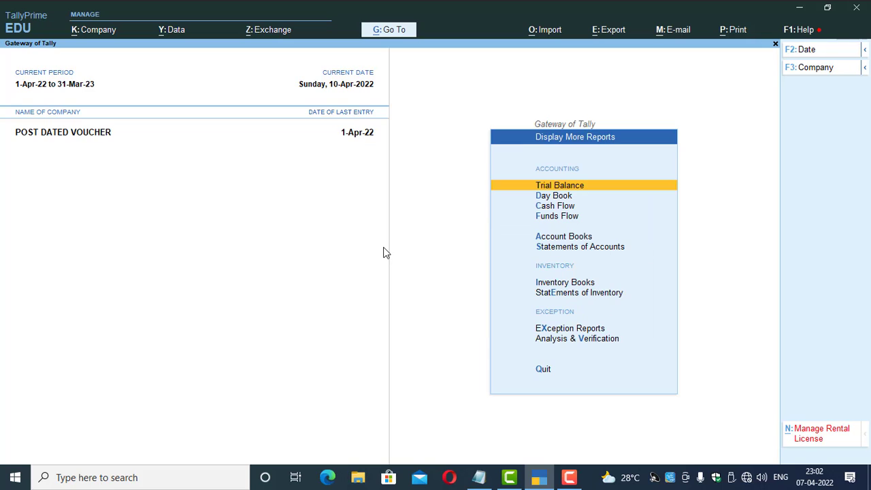
Step: Open the ledger vouchers report for INDIAN BANK from the account books
key(Down)
key(Down)
key(Down)
key(Down)
key(Return)
key(Down)
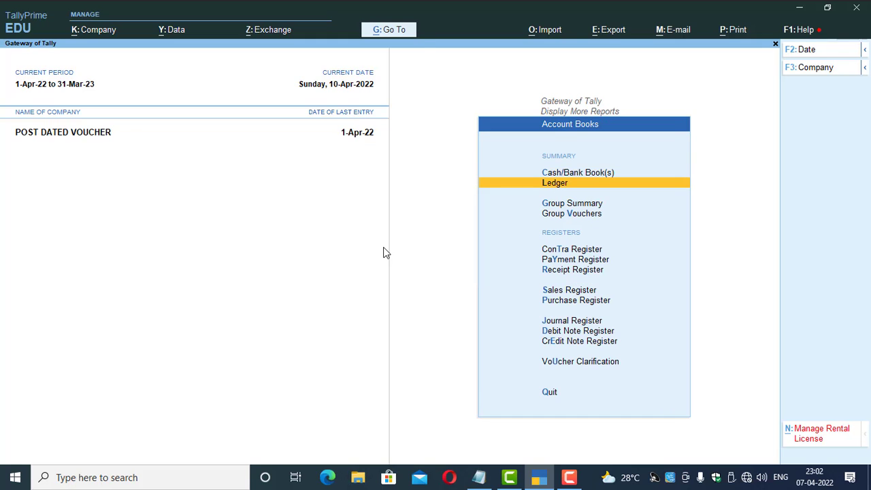
key(Return)
key(Down)
key(Down)
key(Return)
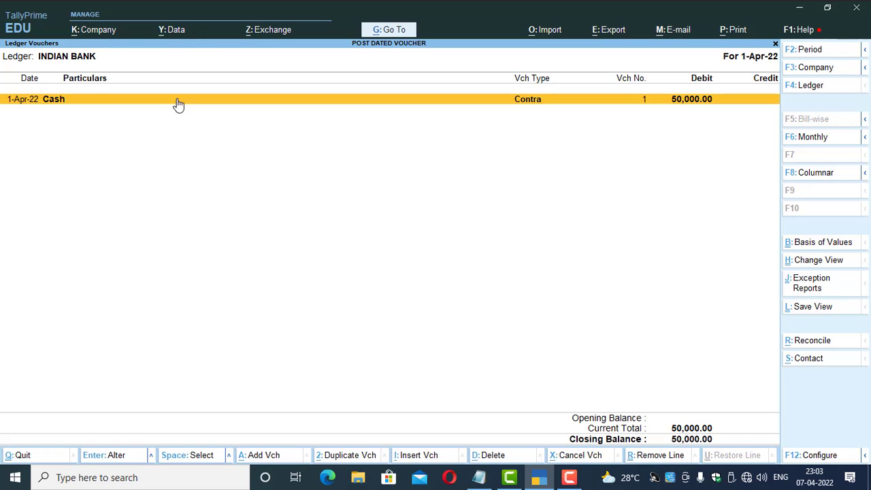
Step: Set the INDIAN BANK ledger report period from 1-4-2022 to 1-5-2022
click(806, 54)
key(Return)
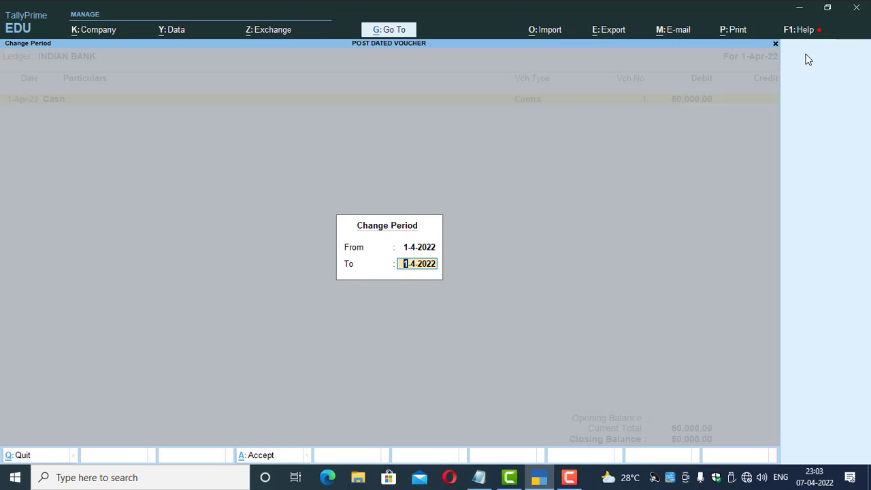
text(1-5)
key(Return)
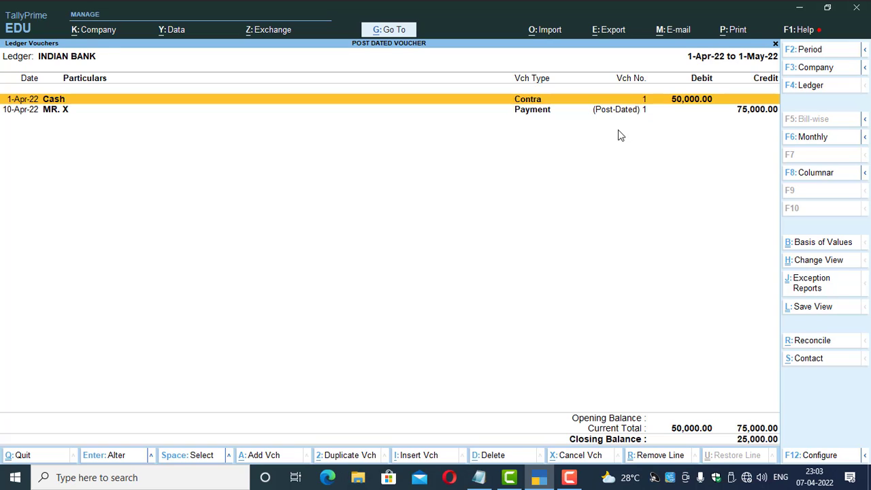
Step: Examine the contra entry and the post-dated MR. X payment in the INDIAN BANK ledger, and return to the Gateway of Tally
key(Down)
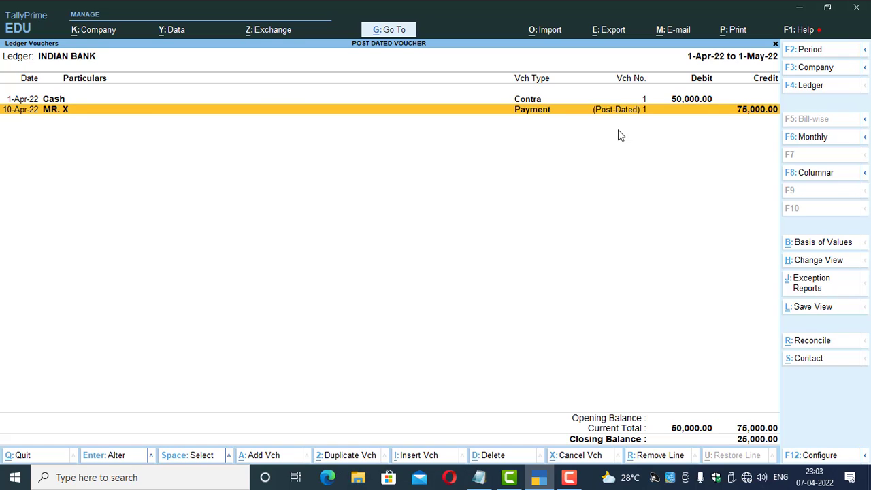
key(Up)
key(Down)
key(Up)
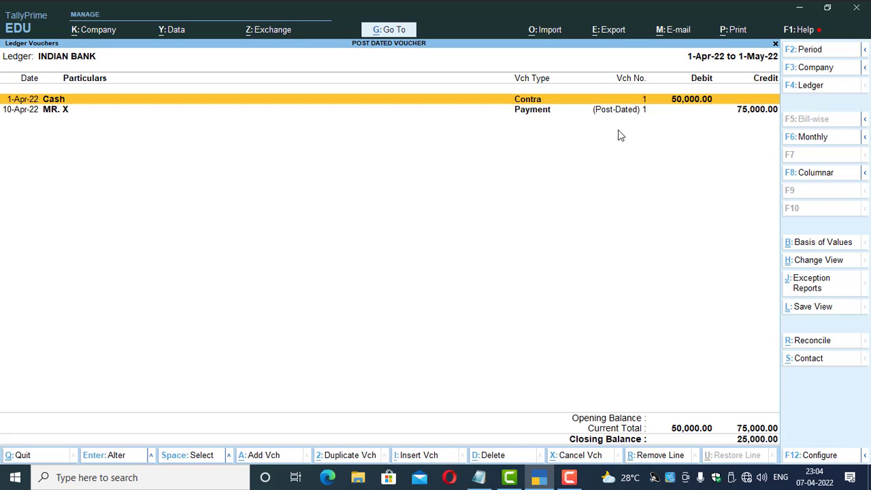
key(Down)
key(Escape)
key(Escape)
key(Escape)
key(Escape)
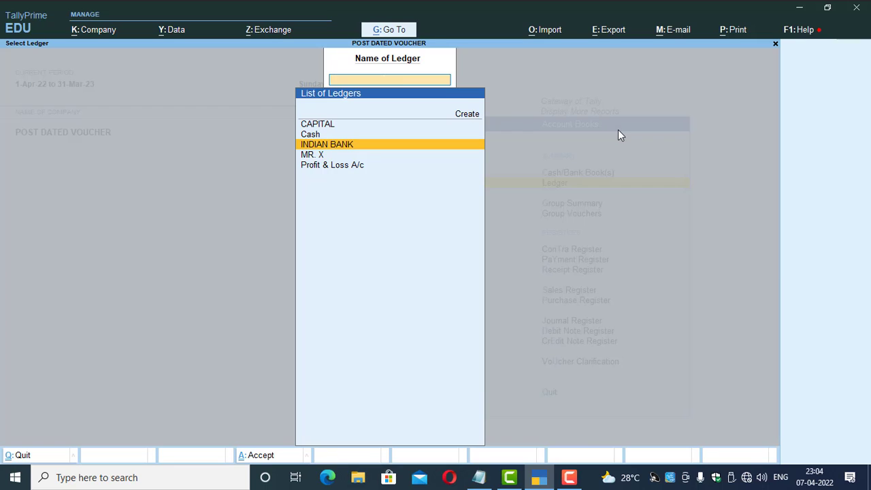
key(Escape)
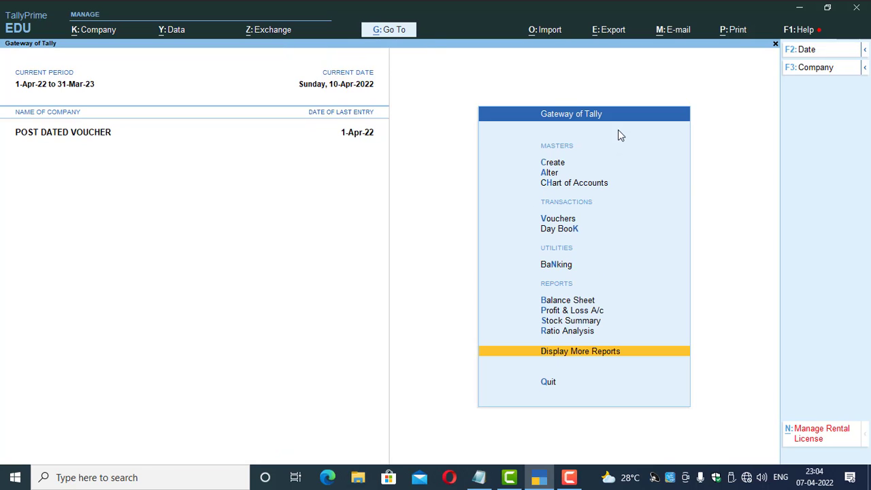
Step: Start a contra voucher dated 10-4-2022
key(v)
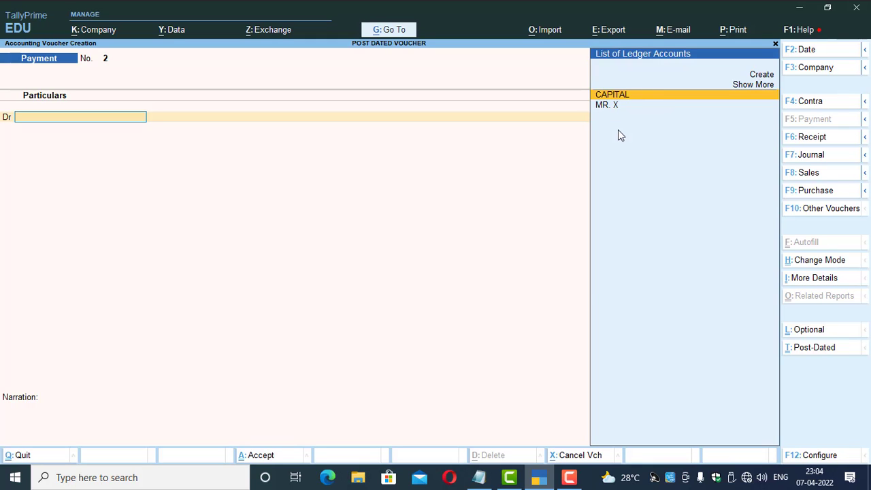
key(F4)
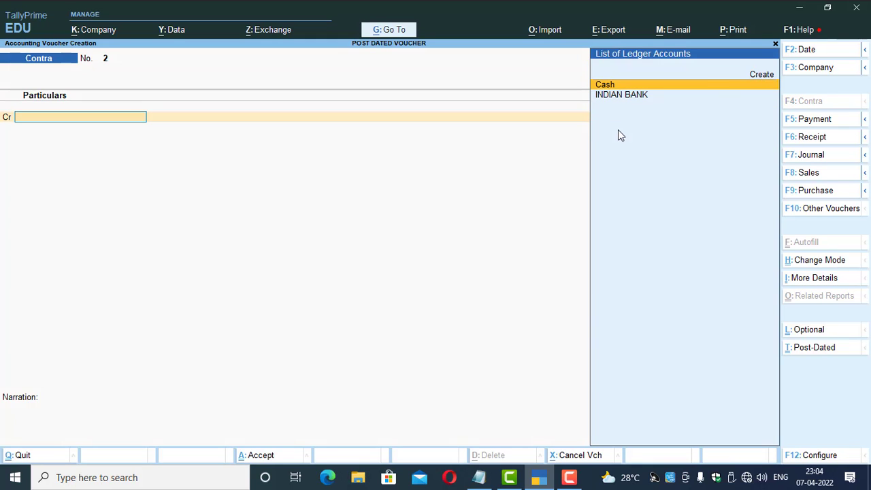
key(F2)
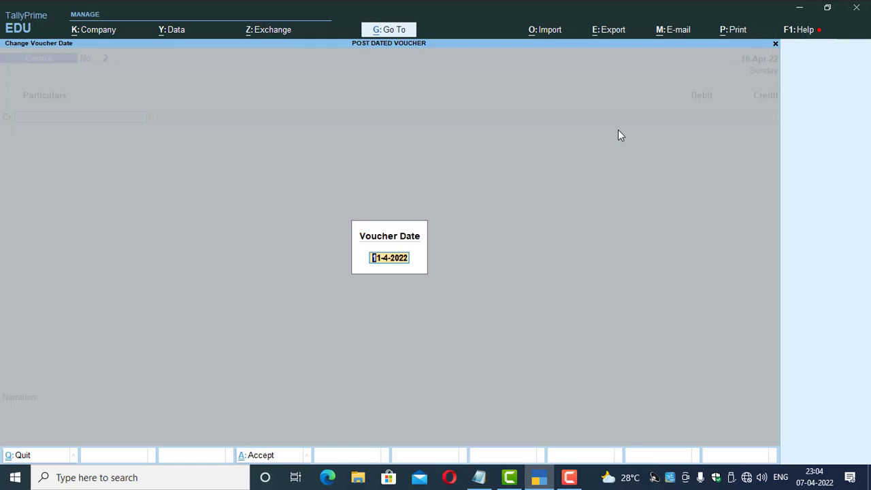
text(10-4)
key(Return)
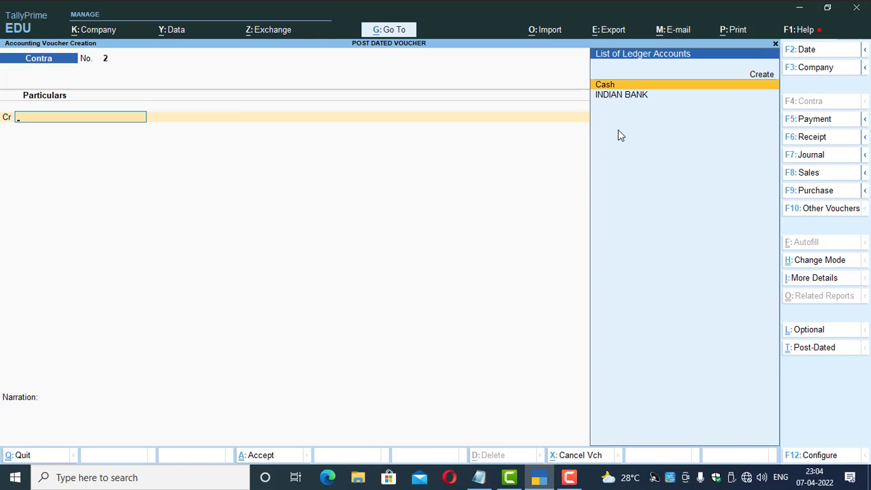
Step: Credit Cash with 30000 and debit the same amount to INDIAN BANK
key(Return)
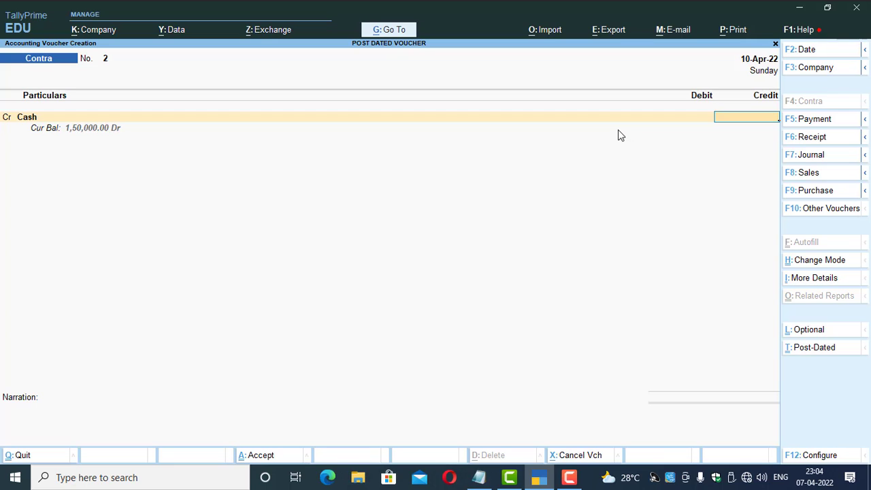
text(30000)
key(Return)
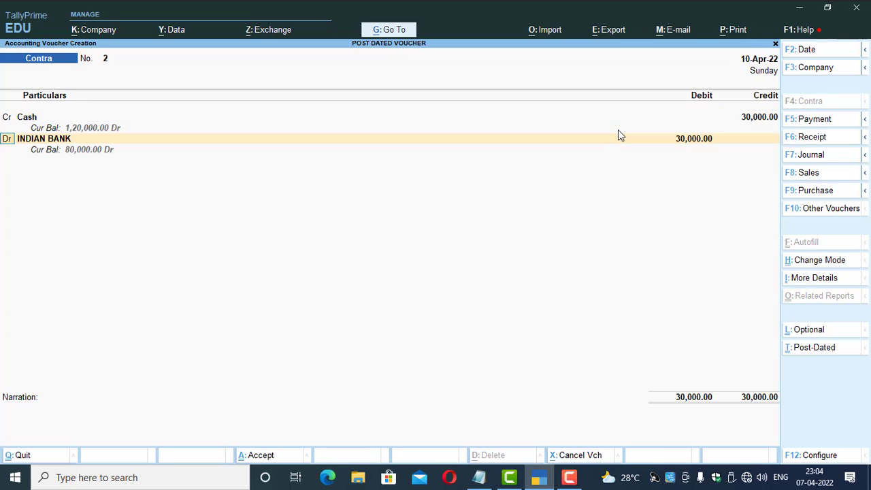
key(Return)
key(Return)
key(Return)
Step: Complete the cash bank allocation with 15 notes of the 2000 denomination and an empty bank name
key(Return)
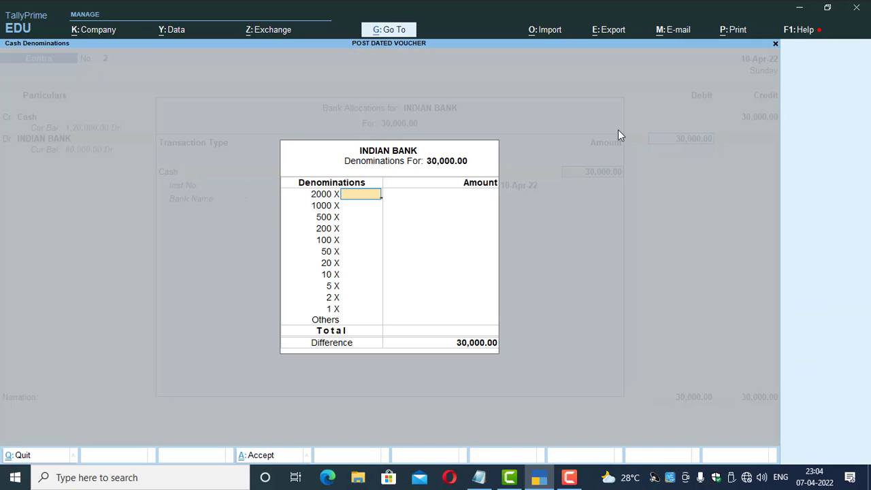
key(Return)
key(Up)
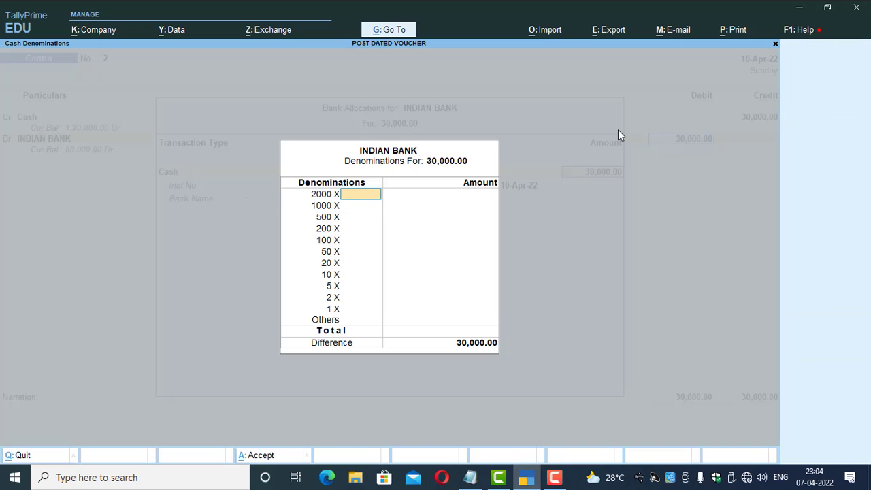
text(15)
key(Return)
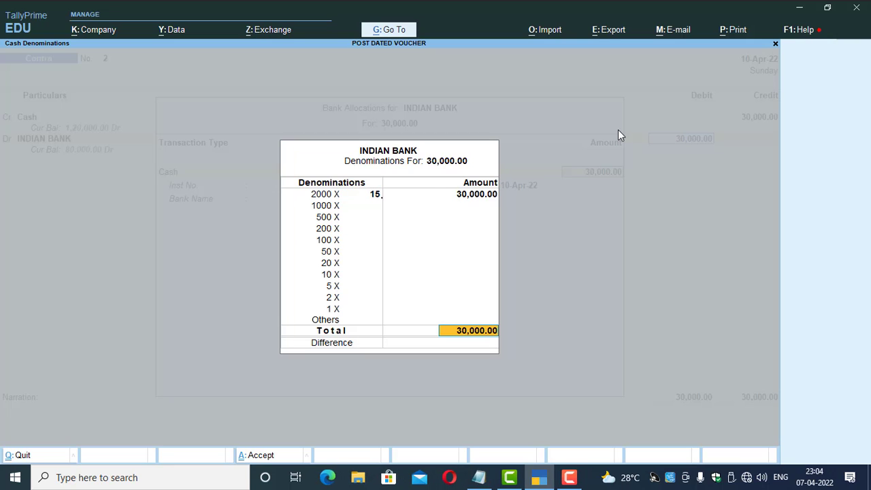
key(Return)
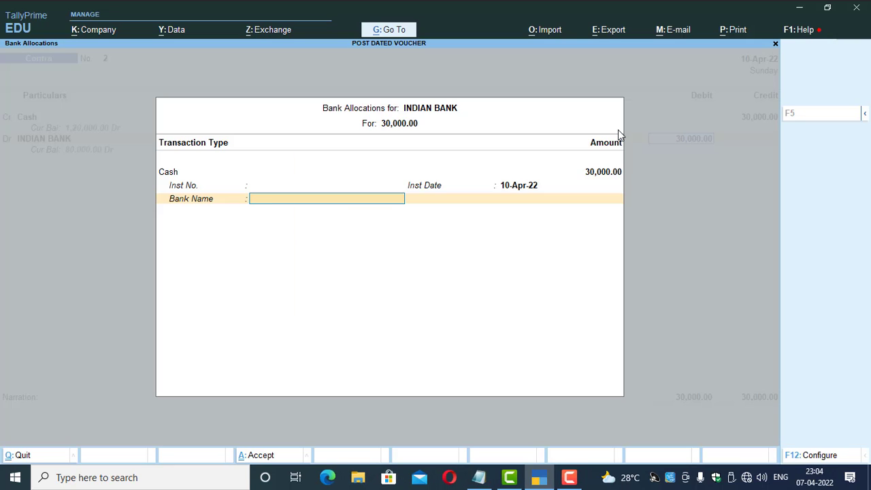
key(Return)
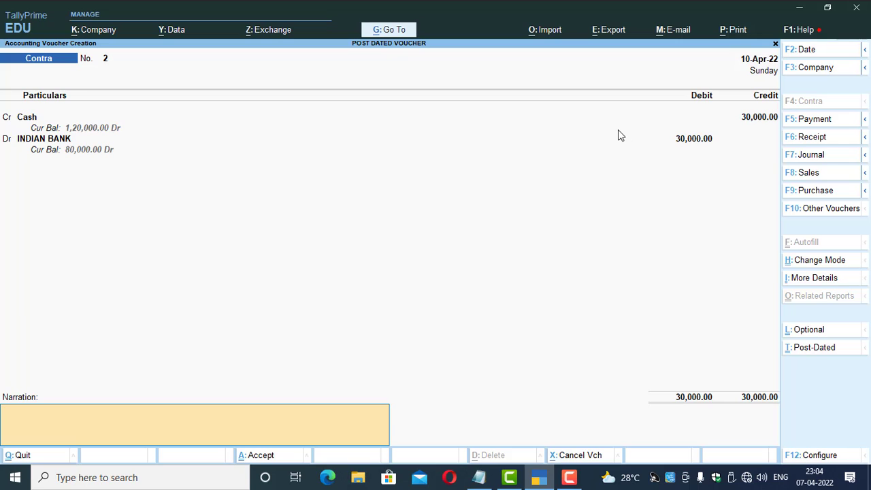
Step: Save the contra voucher with an empty narration and leave voucher entry
key(Return)
key(Return)
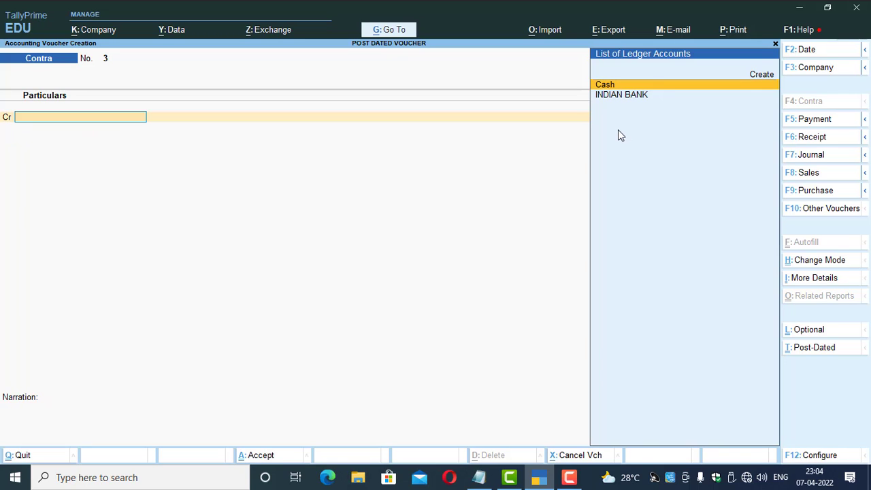
key(Escape)
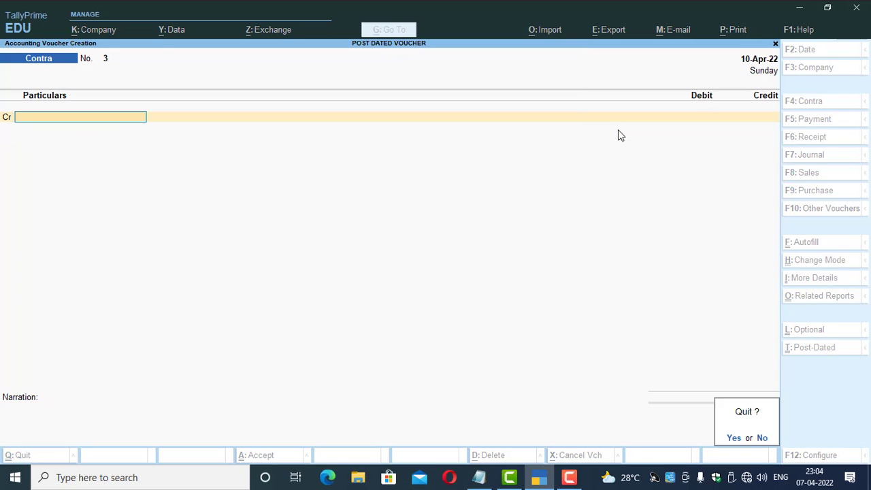
key(Return)
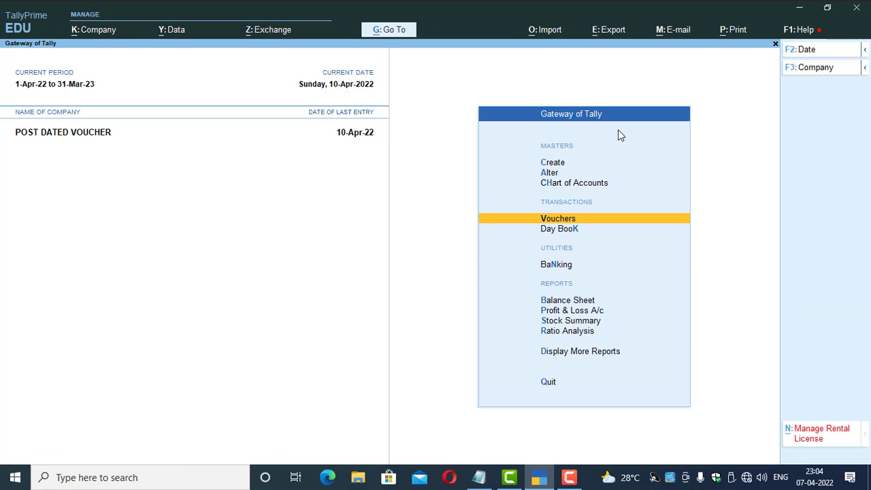
Step: Open the additional reports list from the Gateway of Tally
key(Down)
key(Down)
key(Down)
key(Down)
key(Down)
key(Down)
key(Down)
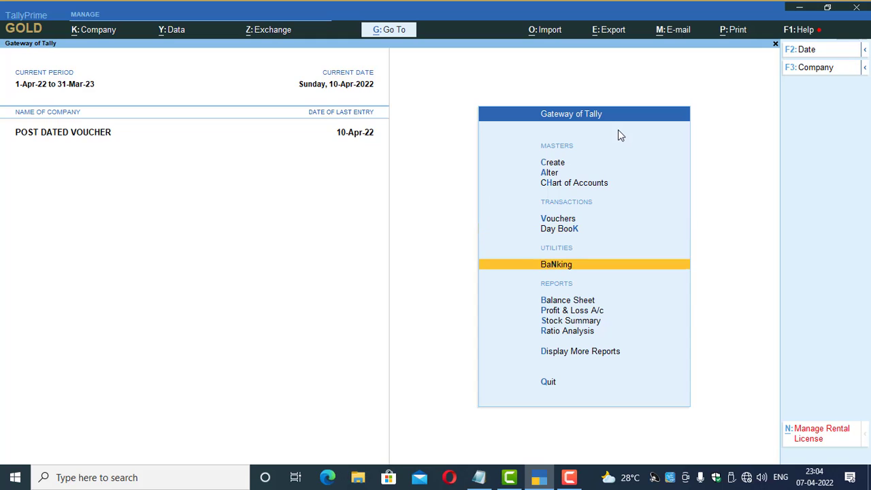
key(Return)
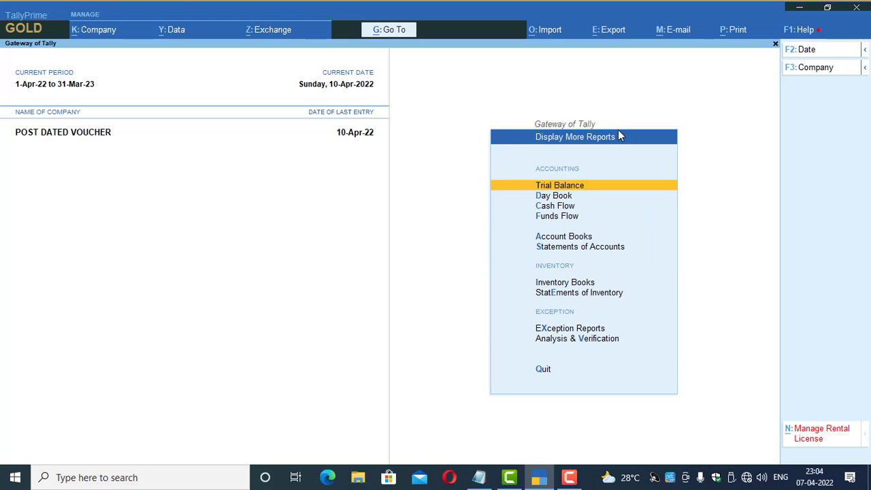
Step: Open INDIAN BANK's ledger vouchers to examine how the MR. X payment is now listed, and return to the Gateway of Tally
key(Down)
key(Down)
key(Down)
key(Down)
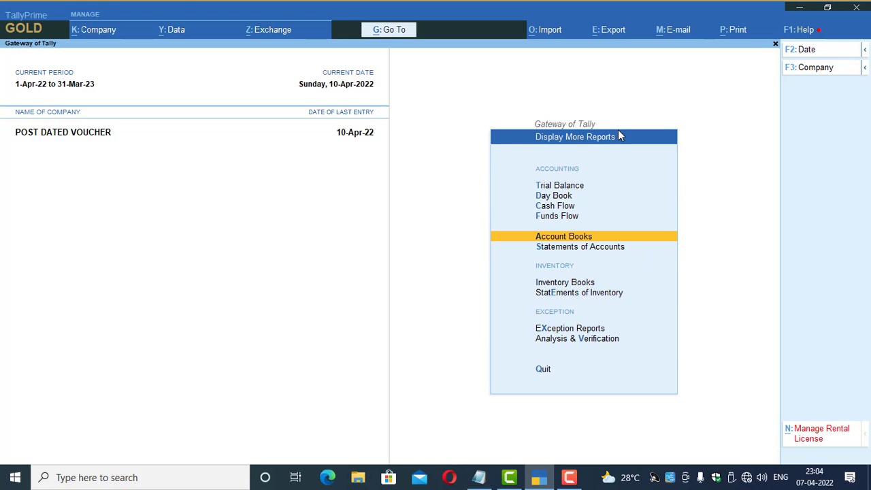
key(Return)
key(Down)
key(Return)
key(Down)
key(Down)
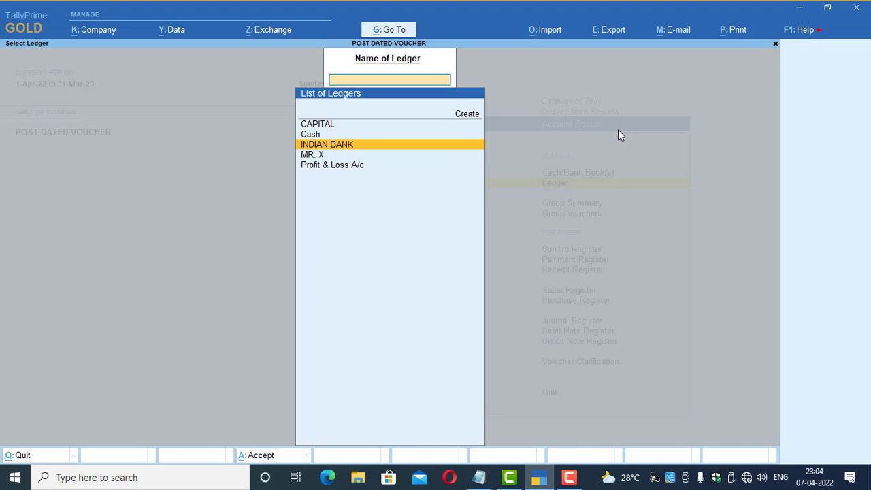
key(Return)
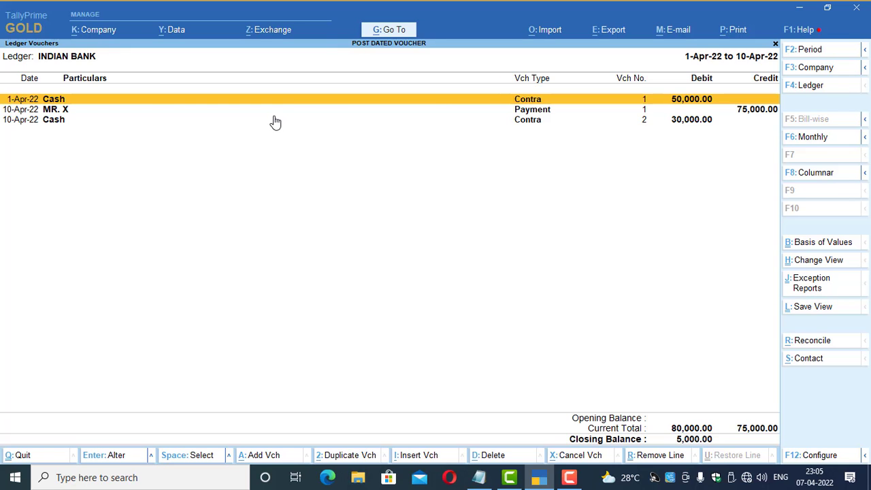
key(Escape)
key(Escape)
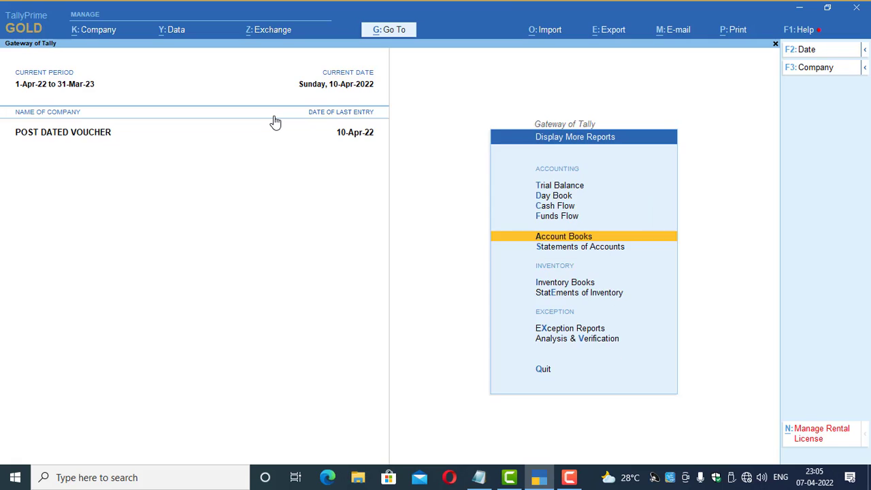
key(Escape)
Step: Start a purchase voucher, enter the supplier invoice number and keep 10-Apr-22 as the invoice date
key(Down)
key(Down)
key(Down)
key(Down)
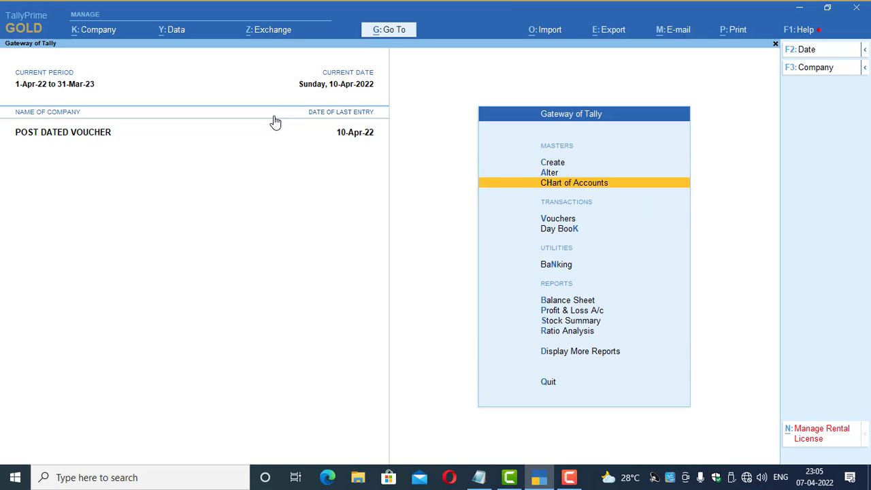
key(Down)
key(Return)
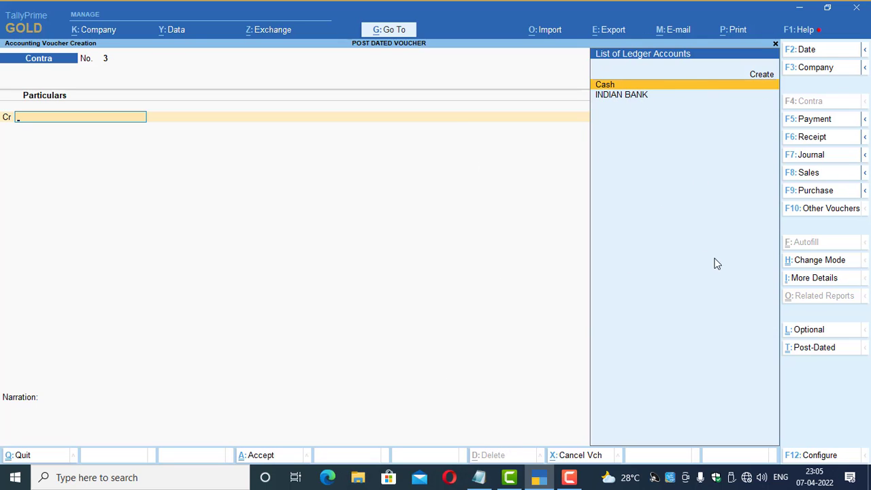
click(814, 191)
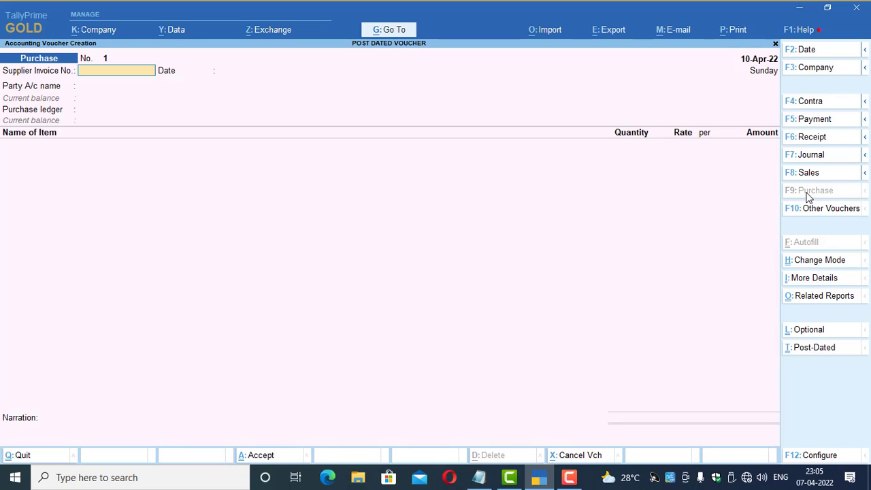
text(23423)
key(Return)
key(Return)
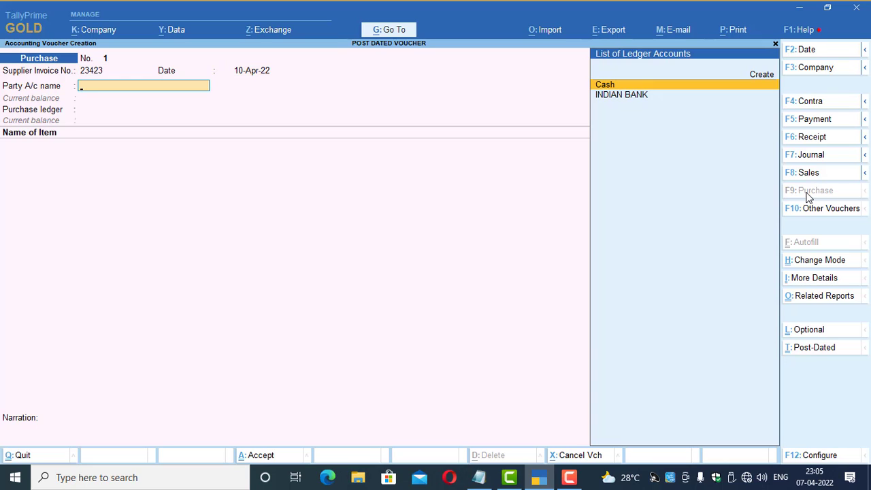
Step: Create the party ledger SS&CO under Sundry Creditors for the purchase, and accept its party and receipt details without entries
key(Up)
key(Return)
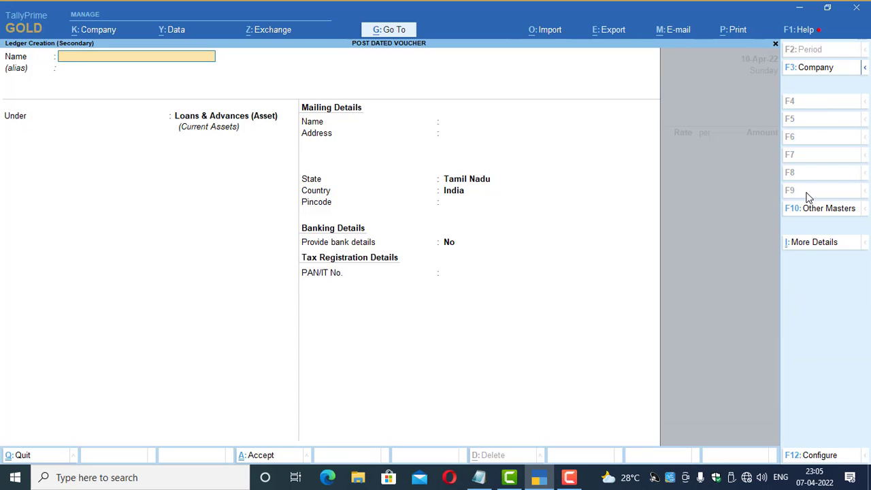
text(SS&CO)
key(Return)
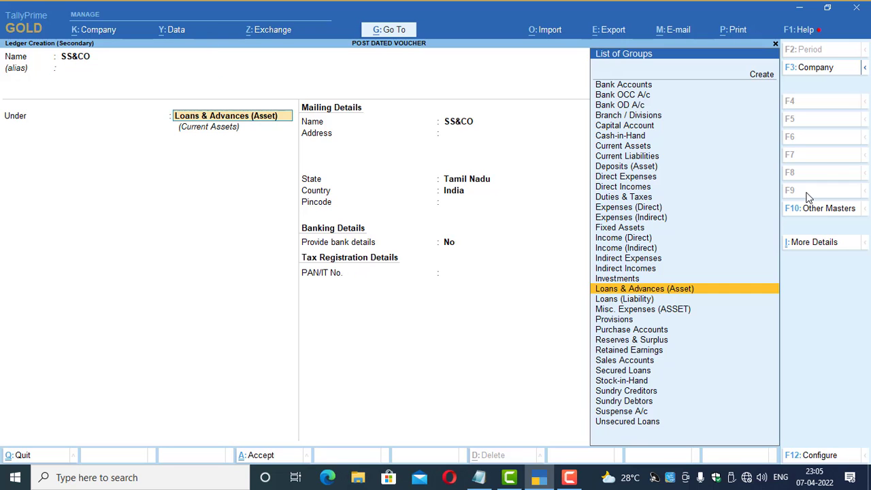
text(SUNDRY CREDITOR)
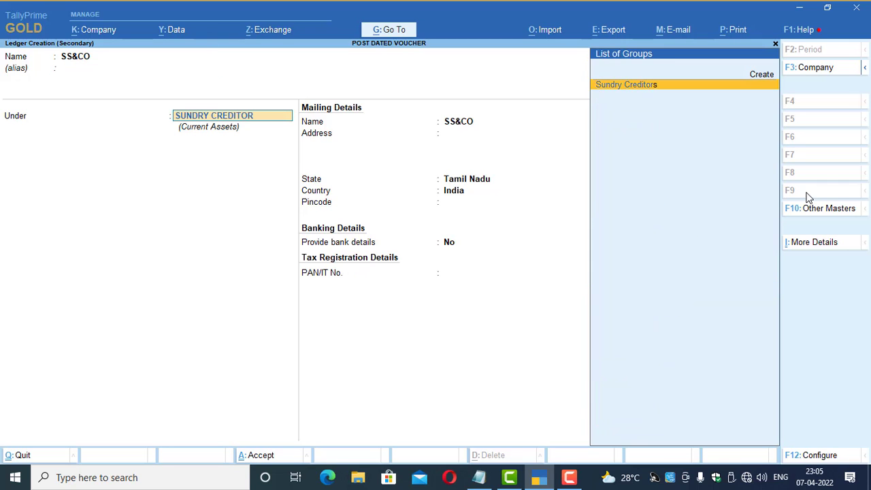
key(Return)
key(Return)
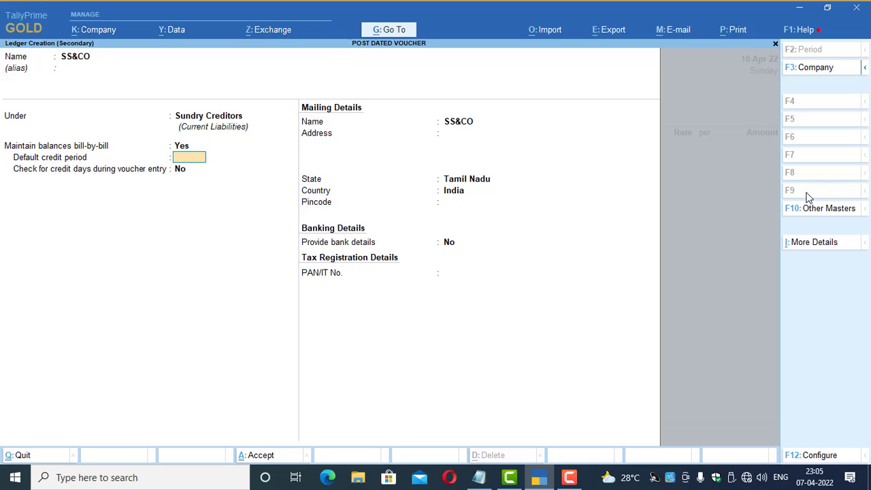
key(ctrl+a)
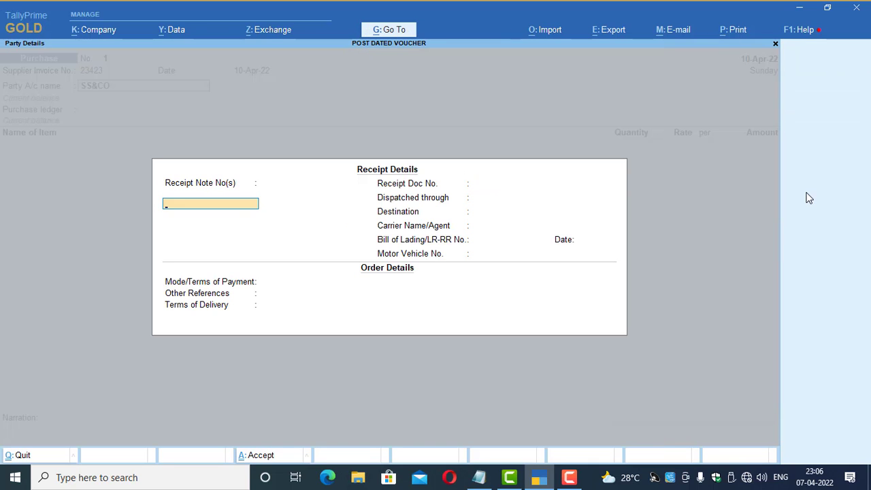
key(ctrl+a)
key(ctrl+a)
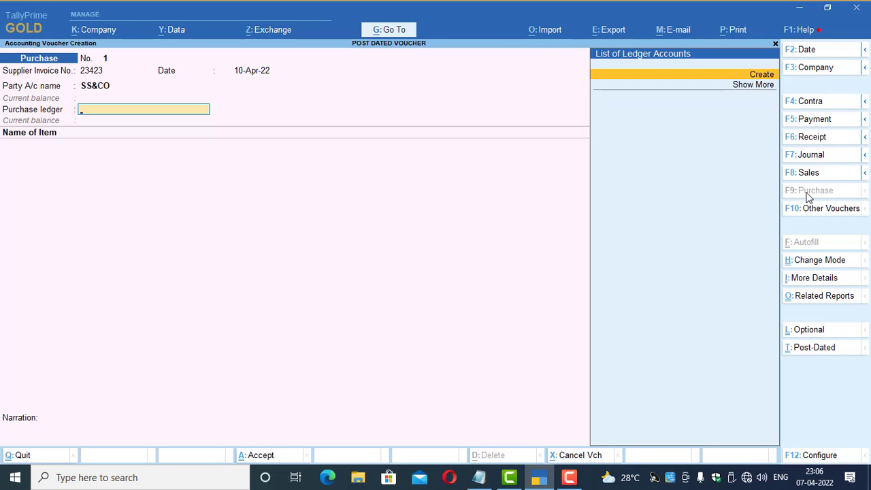
Step: Create a purchase ledger named PURCHASE under Purchase Accounts and use it in the voucher
key(alt+c)
text(PURCHASE)
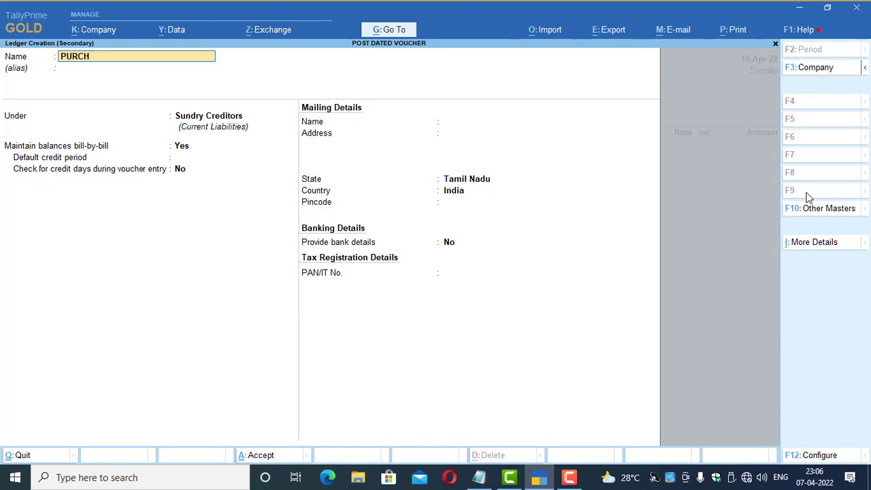
key(Return)
key(Return)
text(PURCHASE)
key(Return)
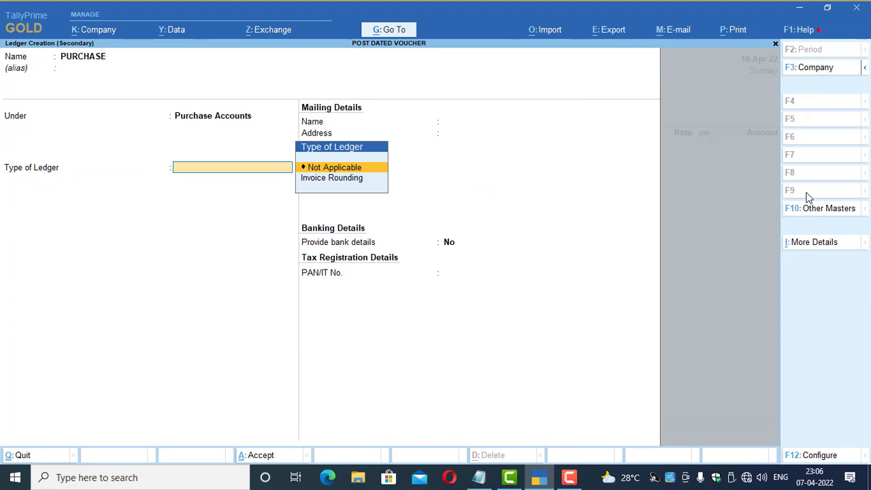
key(ctrl+a)
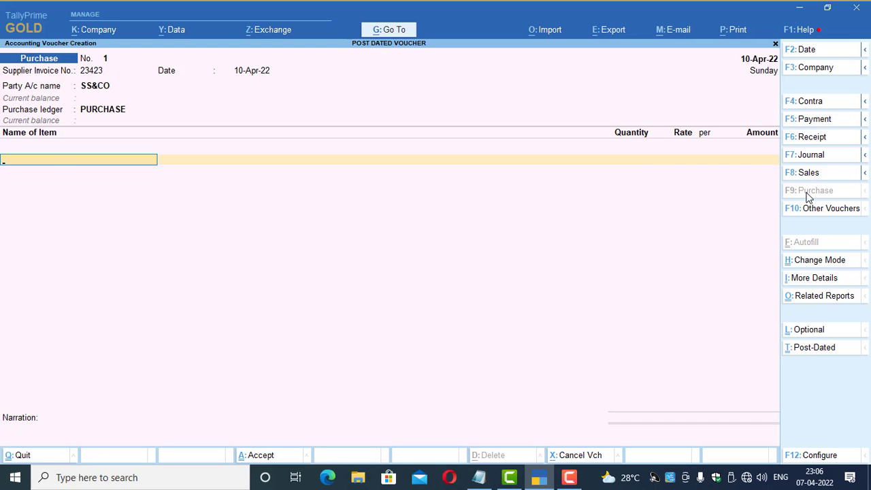
Step: Begin a new stock item named KEYBOARD for the voucher, without an alias and under Primary
key(alt+c)
text(KEYBOA)
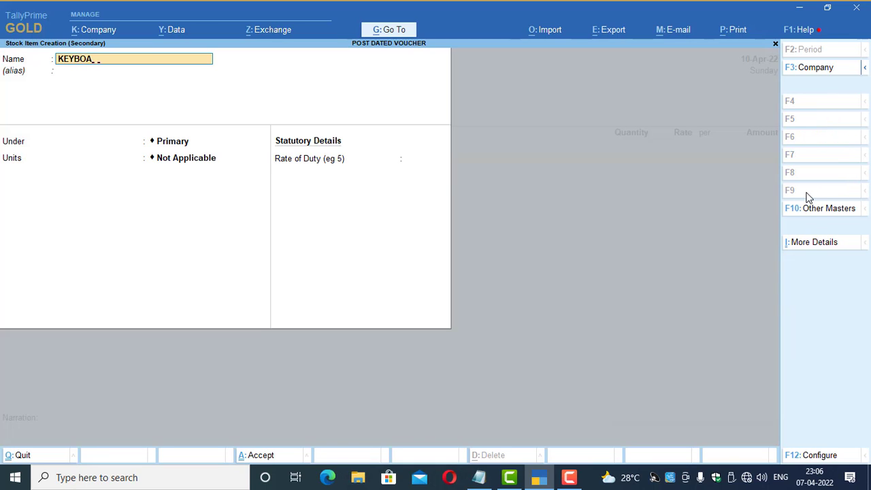
text(RD)
key(Return)
key(Return)
key(Return)
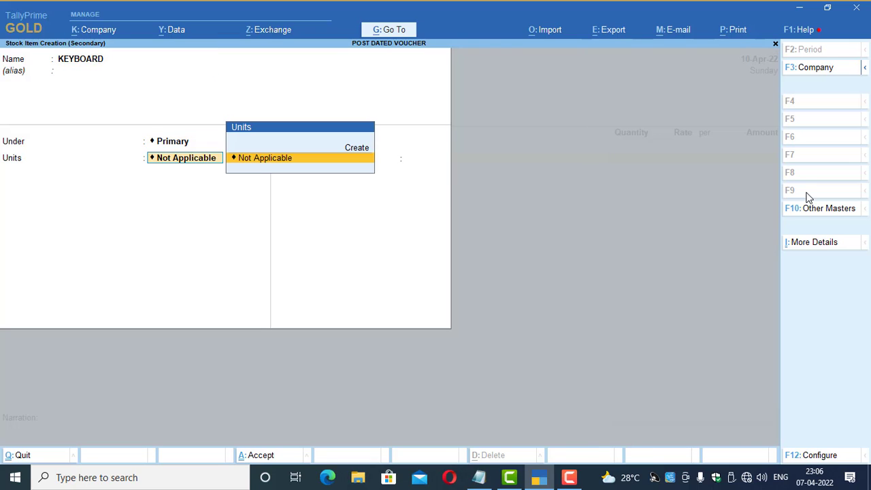
Step: Create the simple unit NOS with formal name NUMBER and 0 decimal places for the stock item
key(alt+c)
text(NOS)
key(Return)
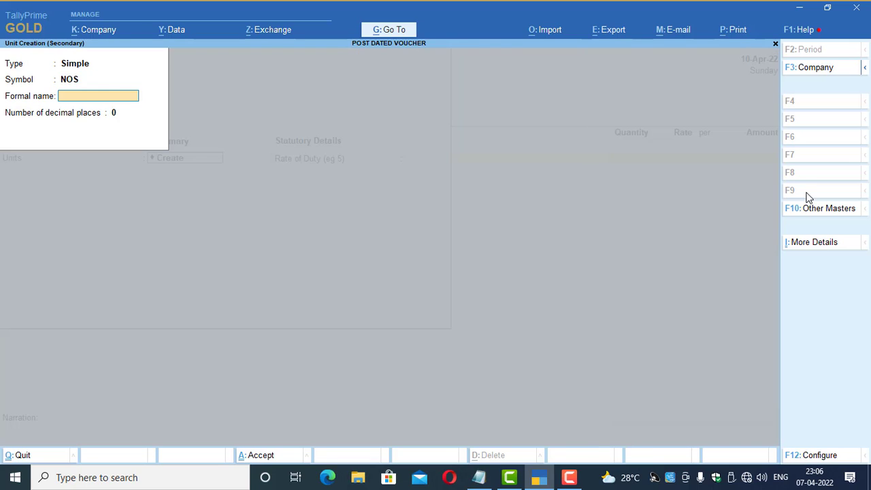
text(NUMBER)
key(Return)
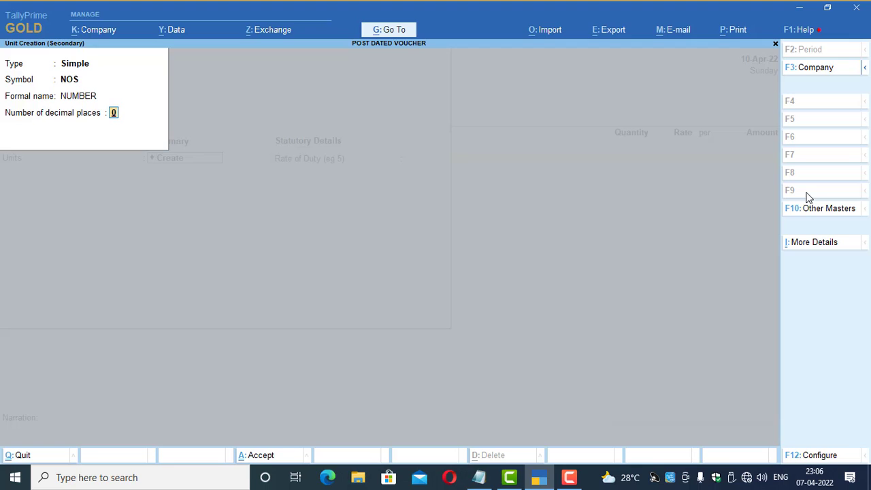
key(Return)
key(Return)
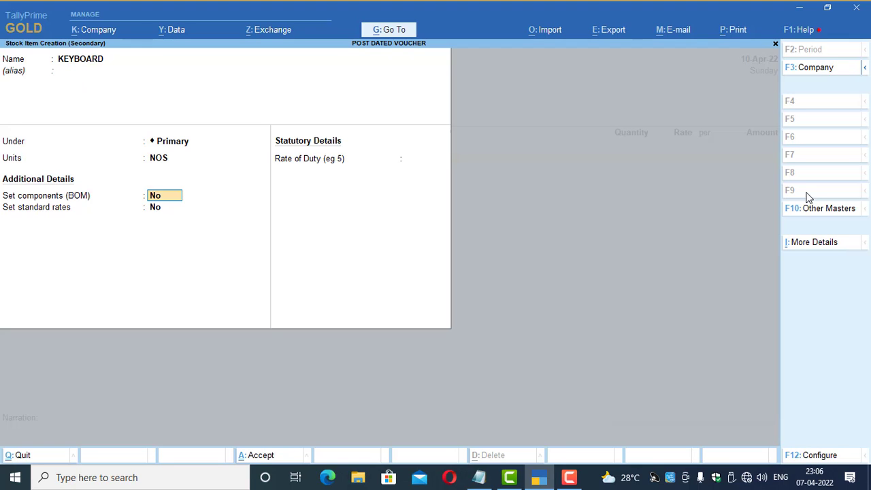
Step: Save the KEYBOARD item without components or standard rates and with a duty rate of 0
key(Return)
key(Return)
key(Return)
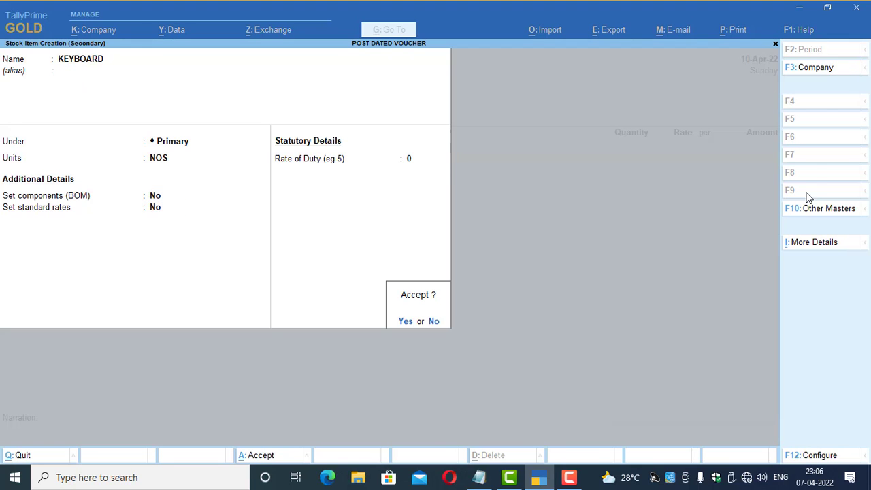
key(Return)
key(Return)
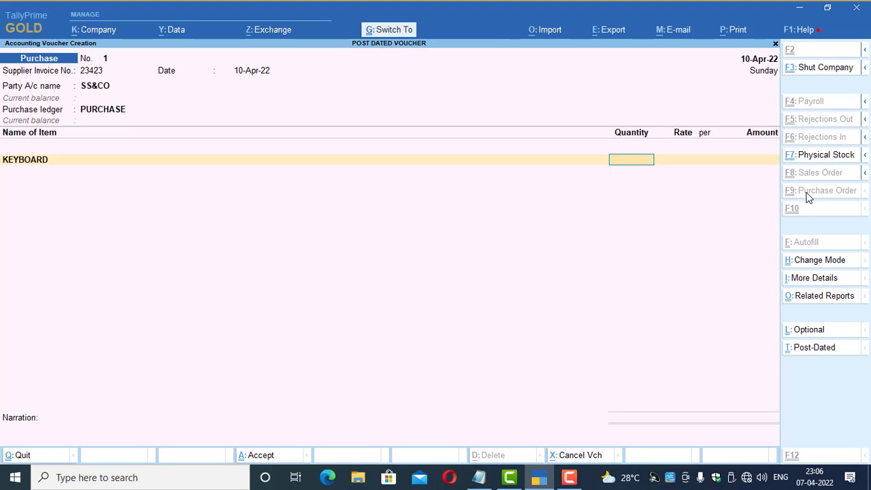
Step: Mark the purchase voucher as post-dated and set its voucher date to 15-4-22
key(ctrl+t)
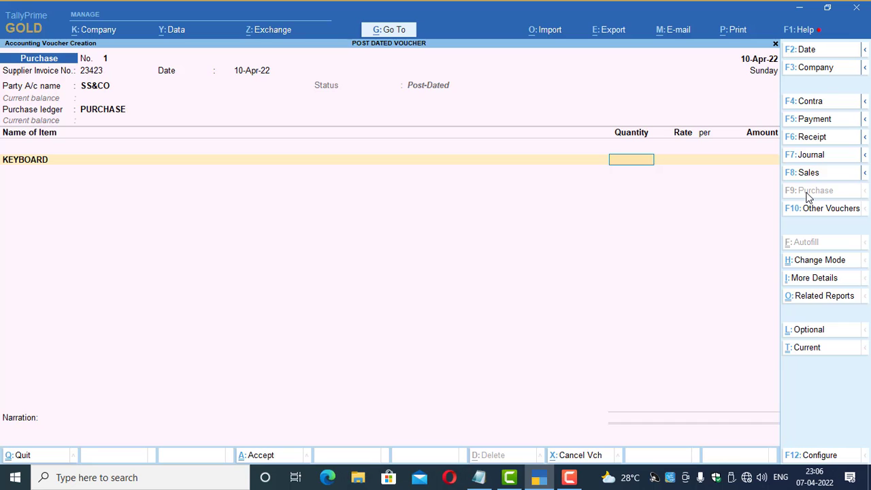
key(F3)
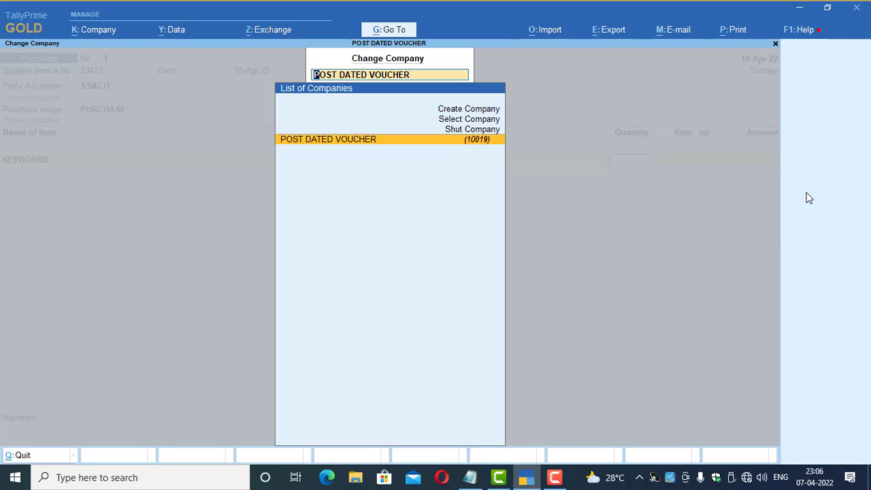
key(Escape)
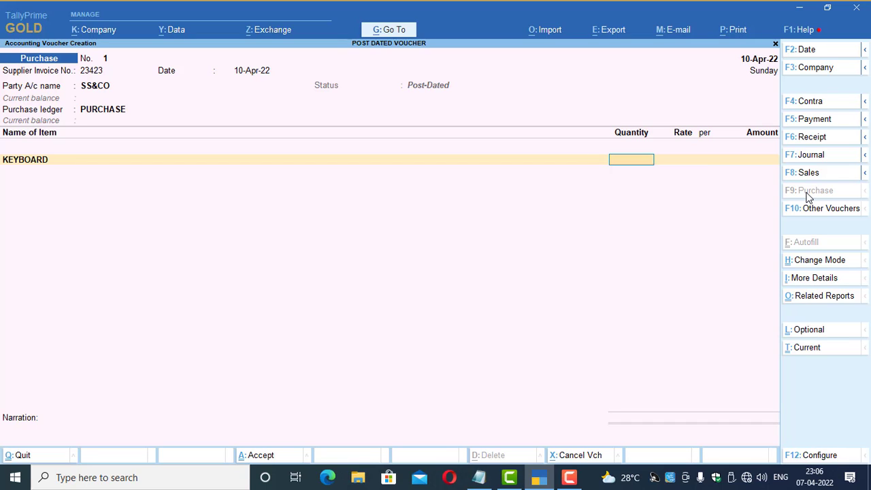
key(F2)
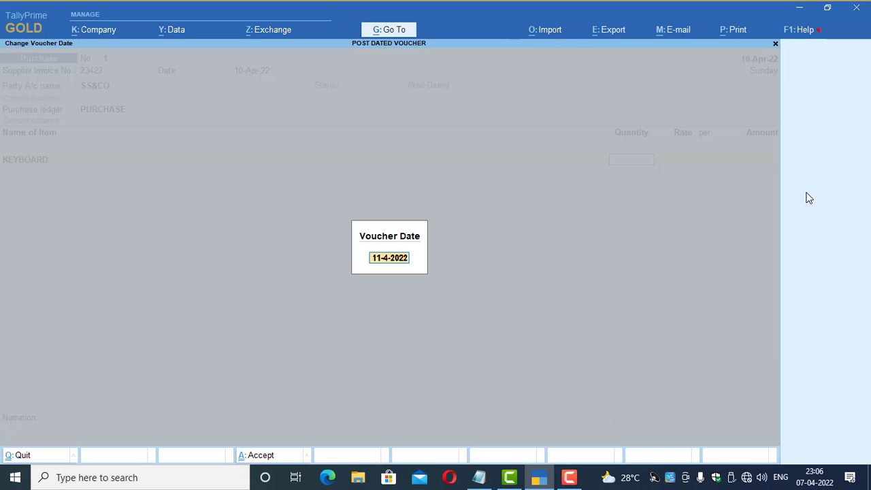
text(15-4-20)
key(BackSpace)
key(BackSpace)
key(BackSpace)
text(-22)
key(Return)
Step: Enter 10 NOS of KEYBOARD at a rate of 300, save the purchase voucher and leave voucher entry
text(10)
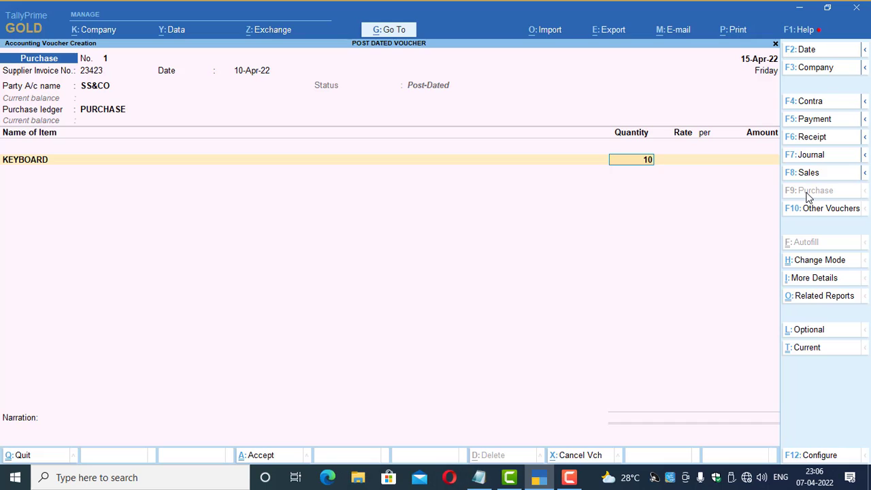
key(Return)
text(300)
key(Return)
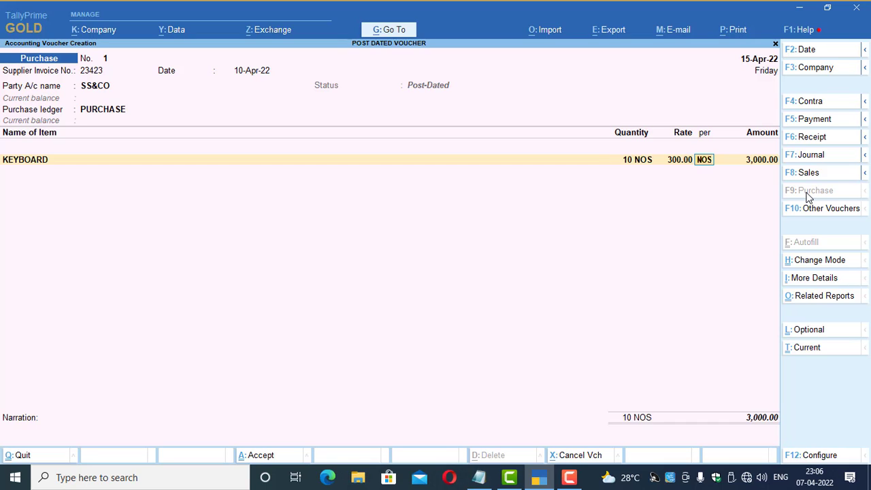
key(Return)
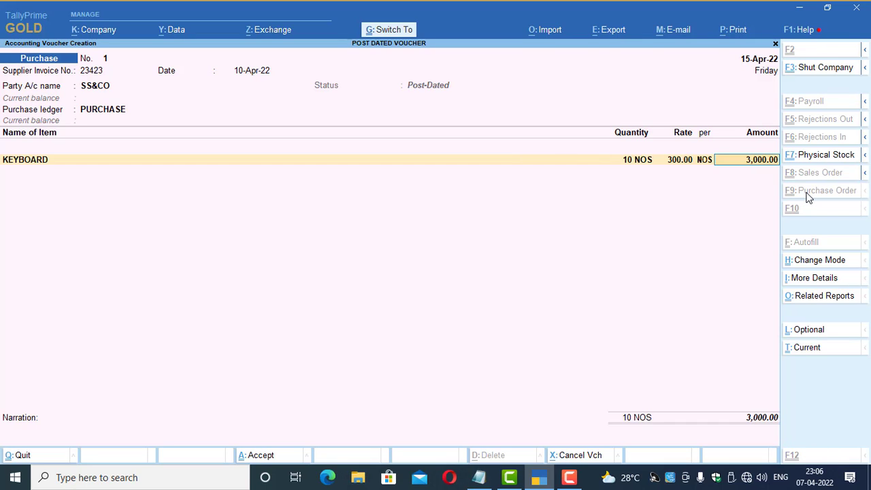
key(ctrl+a)
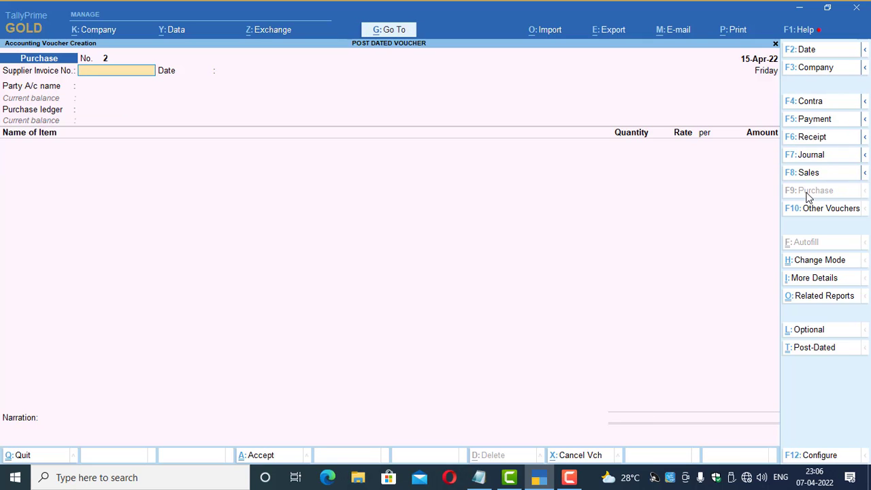
key(Escape)
key(y)
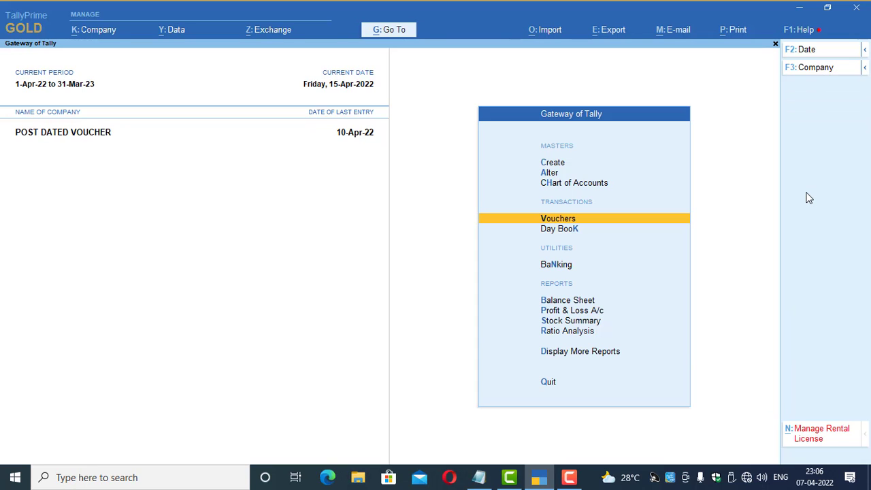
Step: Open the Stock Summary report and extend its period to 1-May-22 to examine the KEYBOARD stock
key(Down)
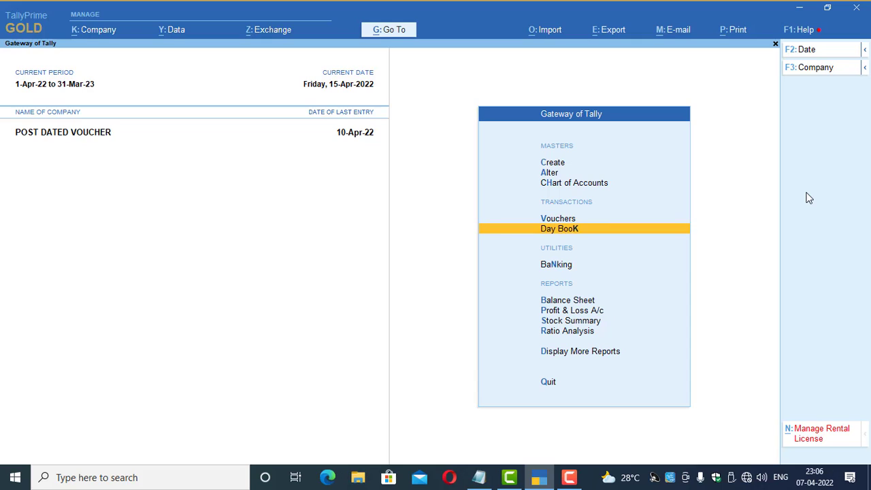
key(Down)
key(Down)
key(Down)
key(Down)
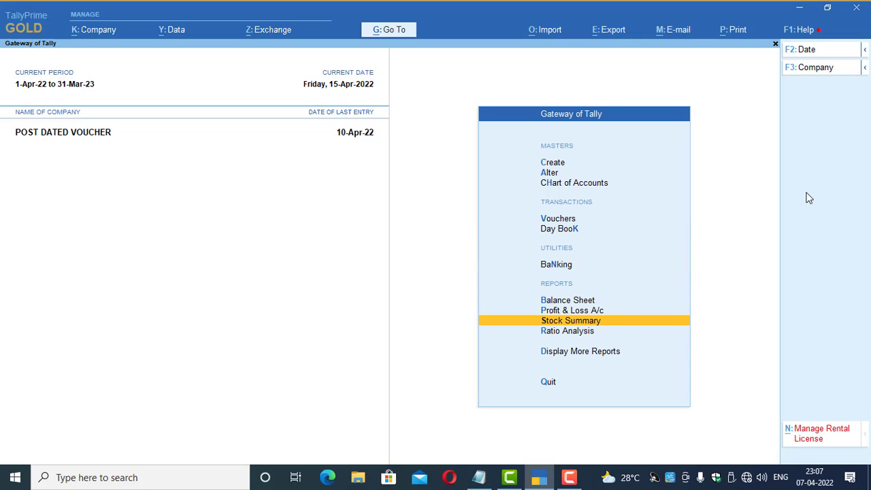
key(Return)
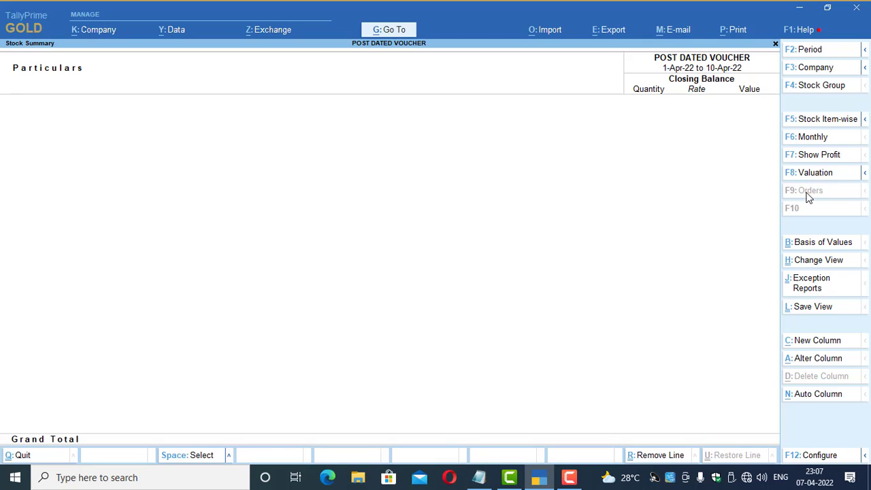
key(F2)
key(Return)
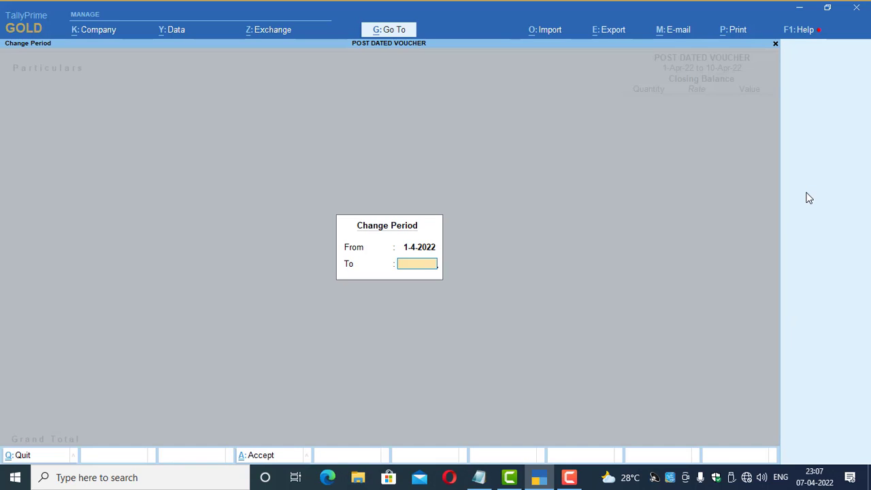
text(1-5)
key(Return)
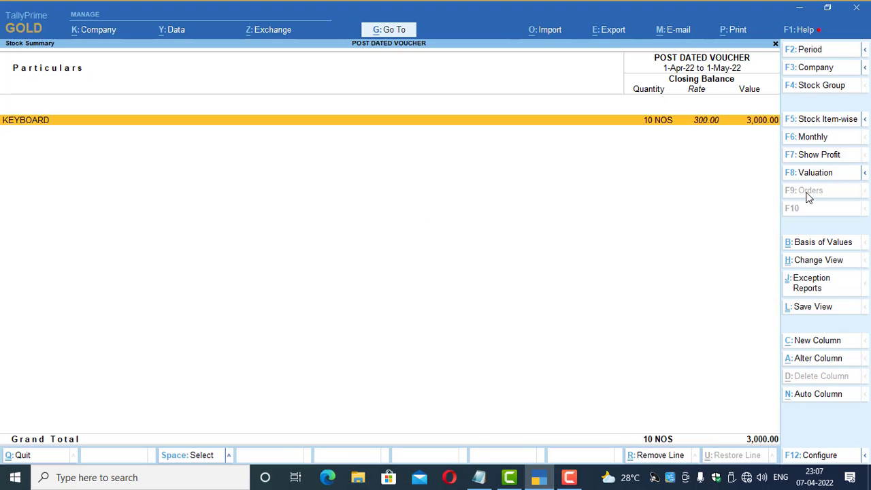
Step: Examine KEYBOARD's monthly summary and return to the Gateway of Tally
key(Return)
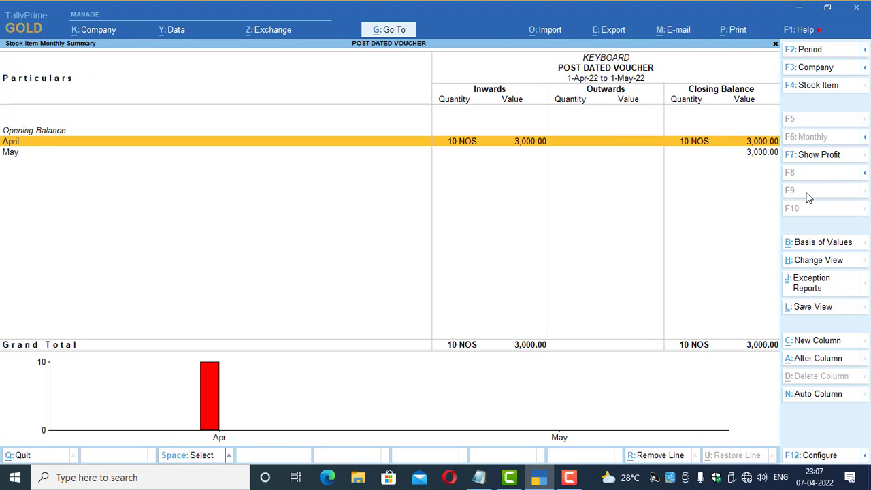
key(Escape)
key(Escape)
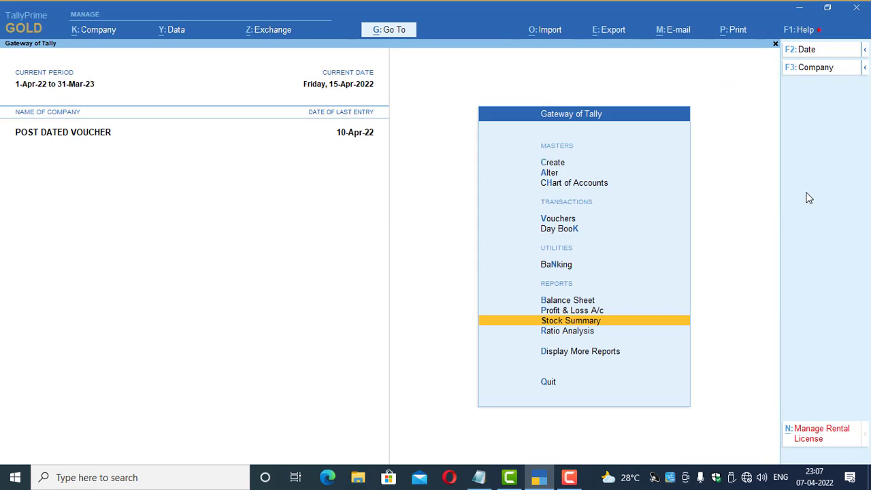
key(Escape)
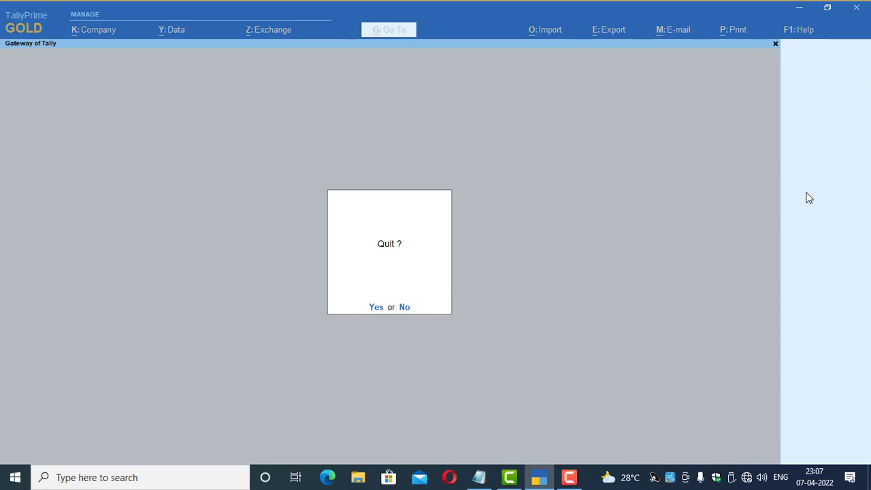
key(Escape)
key(v)
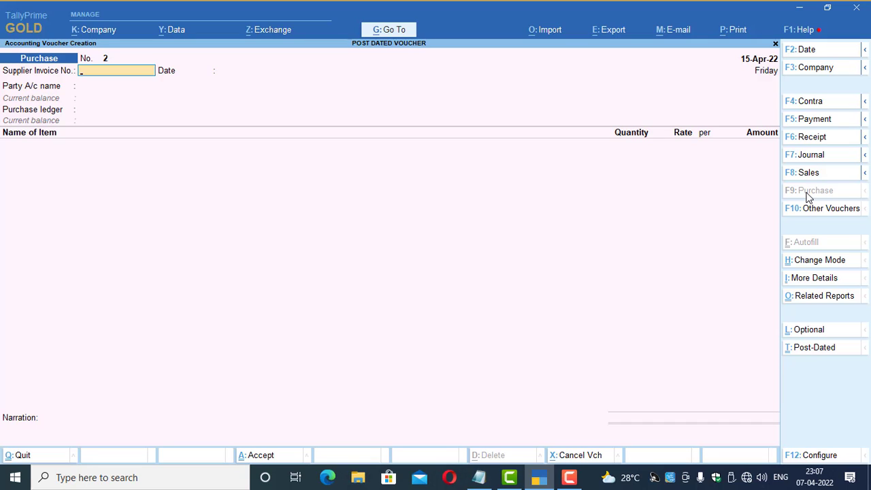
key(Return)
key(Return)
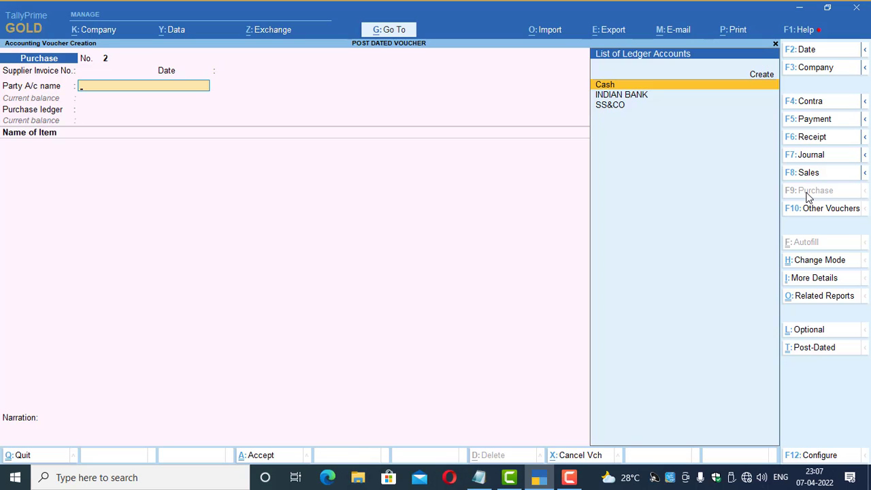
key(Escape)
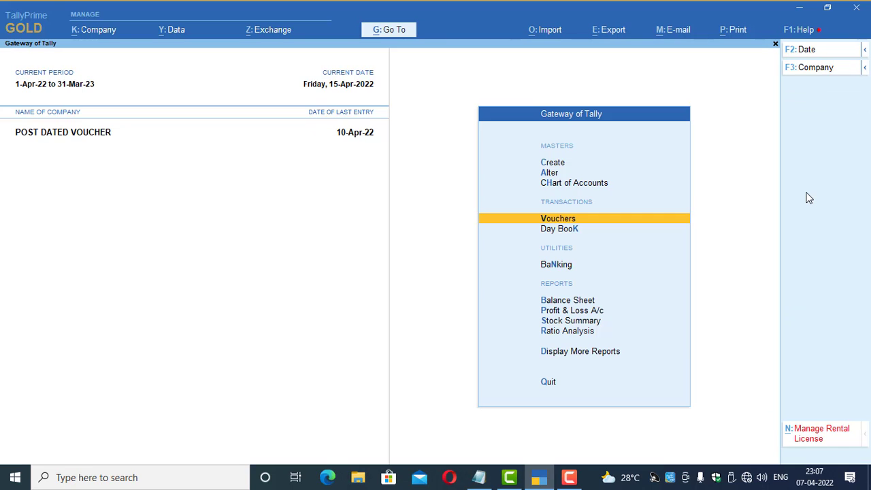
Step: Start a contra voucher and credit Cash with 25,000
key(v)
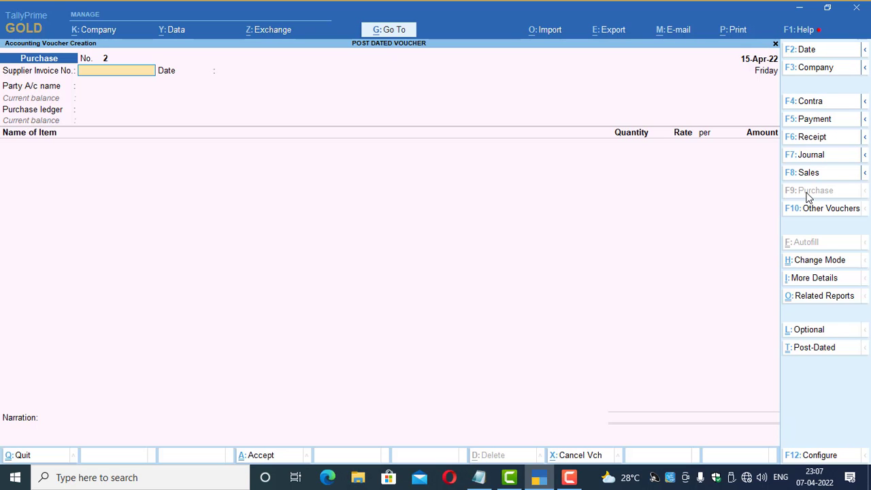
key(F4)
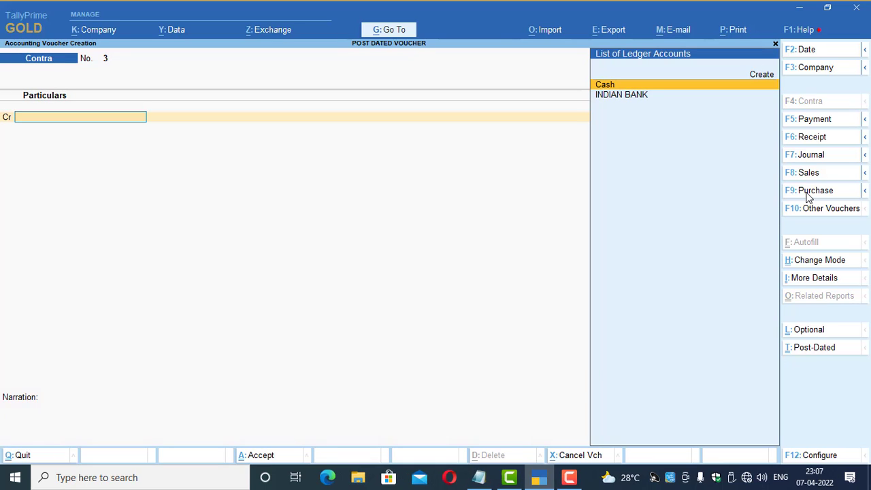
key(Down)
key(Up)
key(Return)
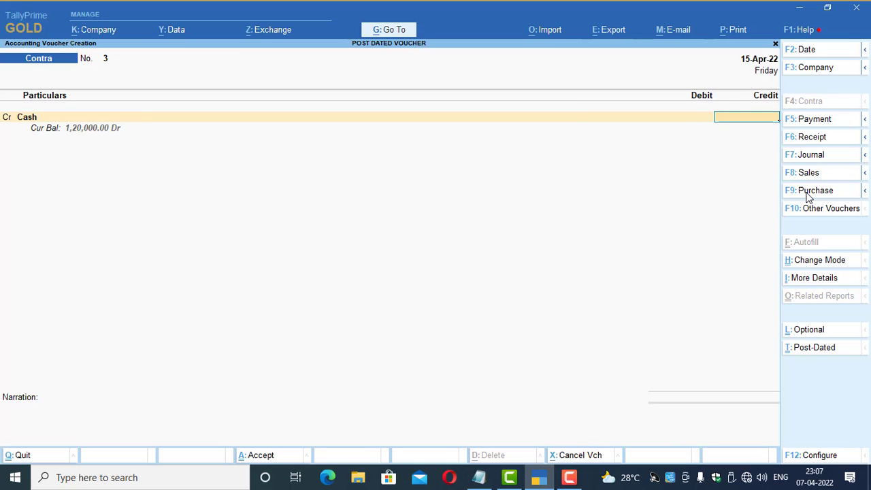
text(25000)
key(Return)
Step: Debit INDIAN BANK with 25,000 in the contra voucher as a cash deposit
key(Return)
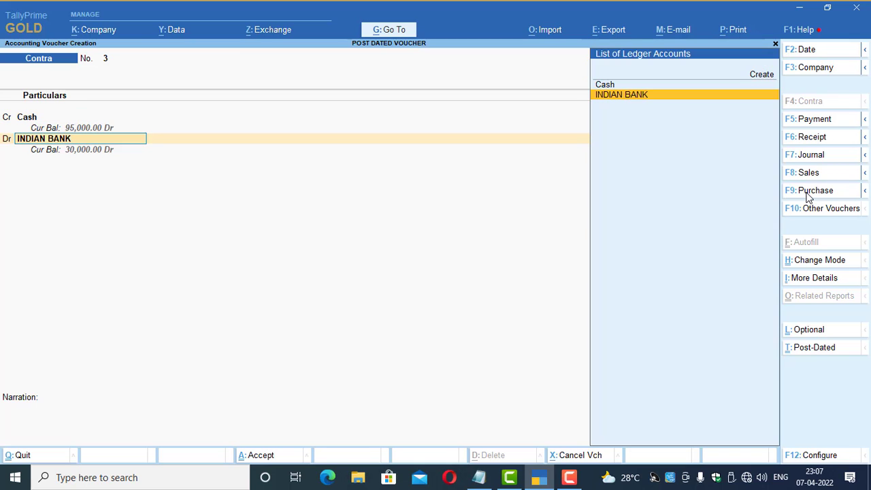
key(Return)
key(Return)
key(Return)
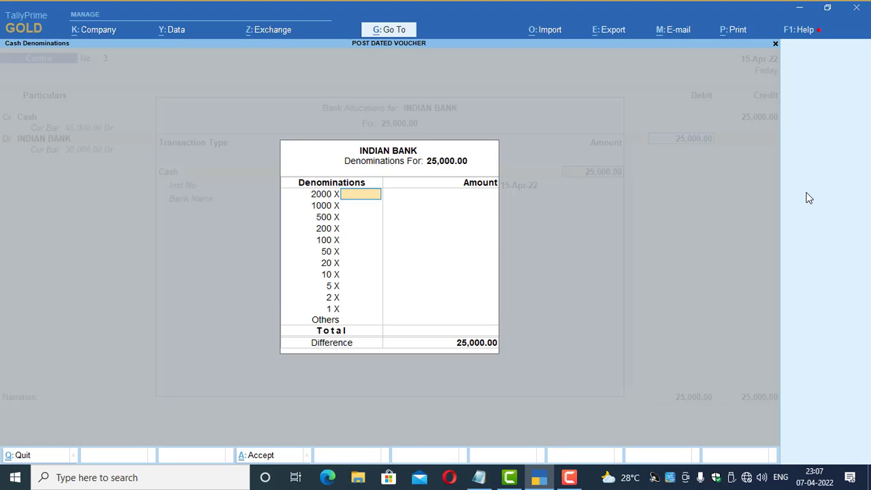
Step: Accept the blank cash denominations and the bank allocation, save the contra voucher and return to the Gateway of Tally
key(Return)
key(Return)
key(Return)
key(Return)
key(Return)
key(Return)
key(ctrl+a)
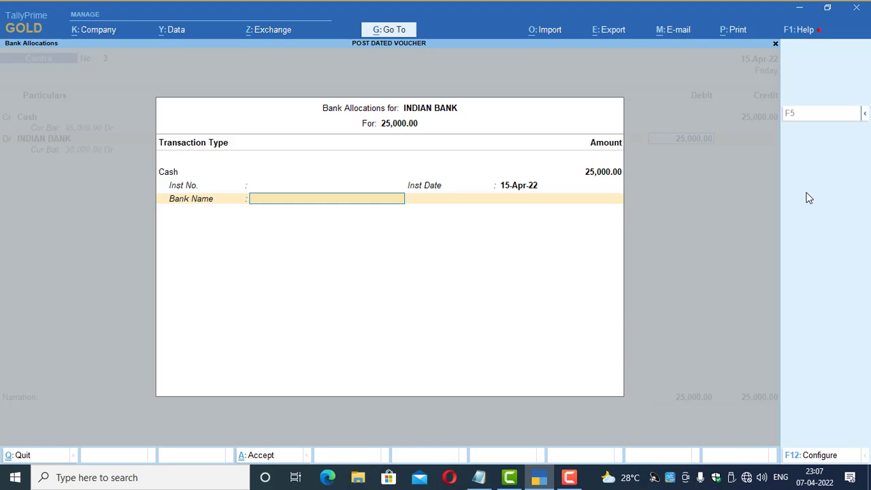
key(ctrl+a)
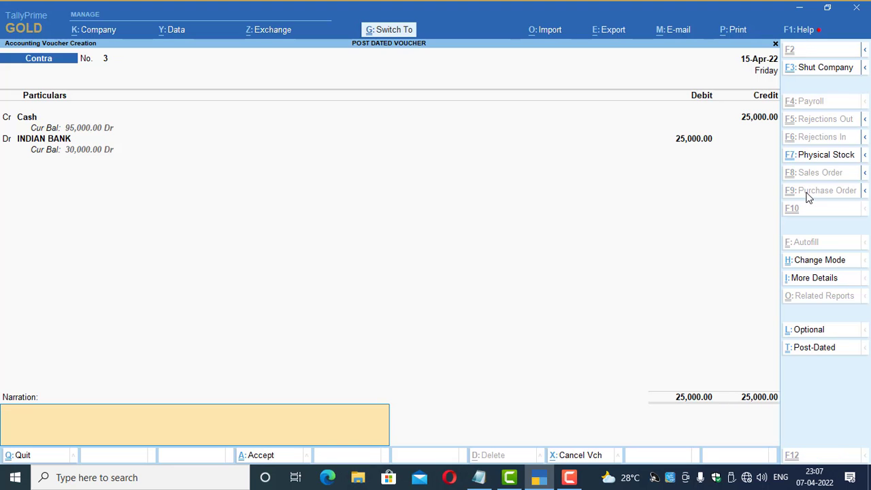
key(ctrl+a)
key(Escape)
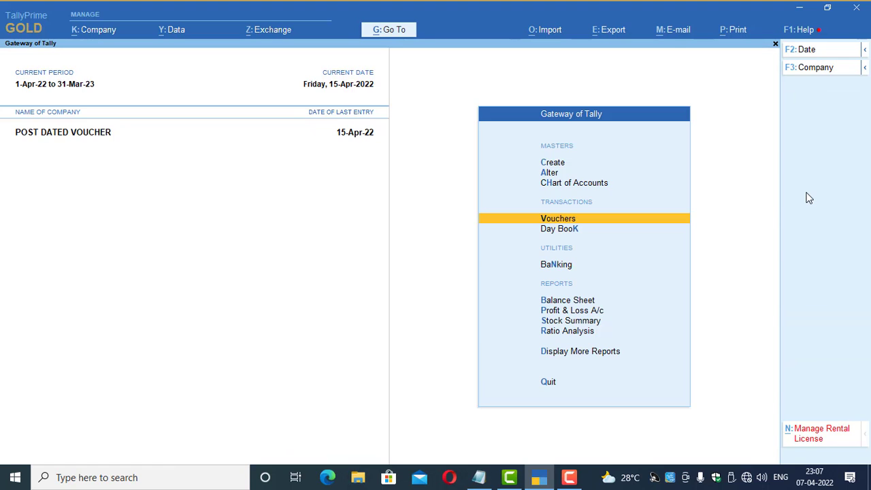
Step: Open the Stock Summary report and drill down to KEYBOARD's monthly summary to examine its stock
key(s)
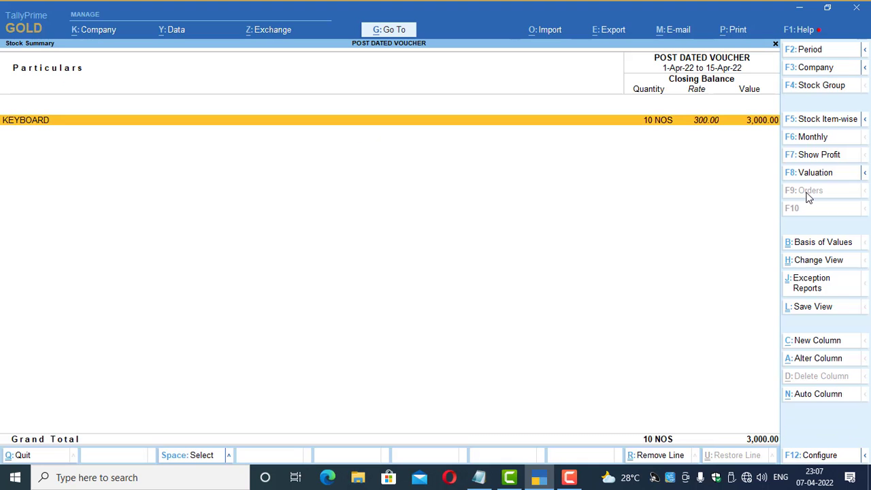
key(Return)
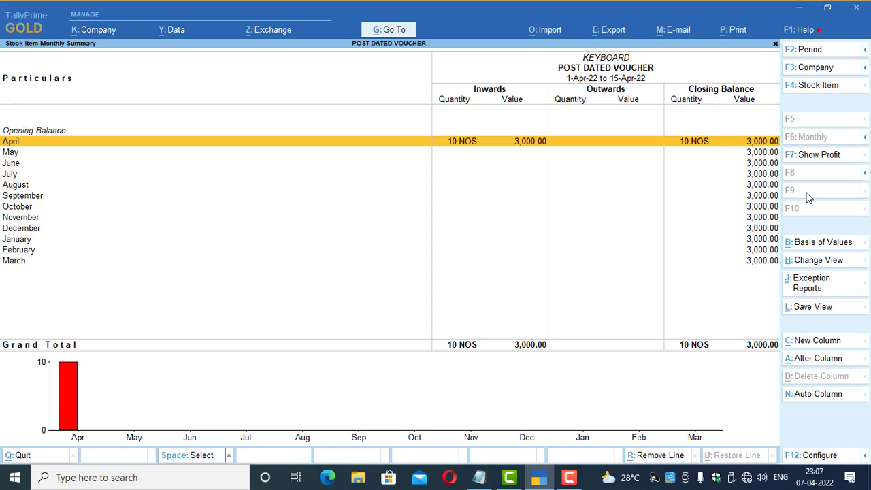